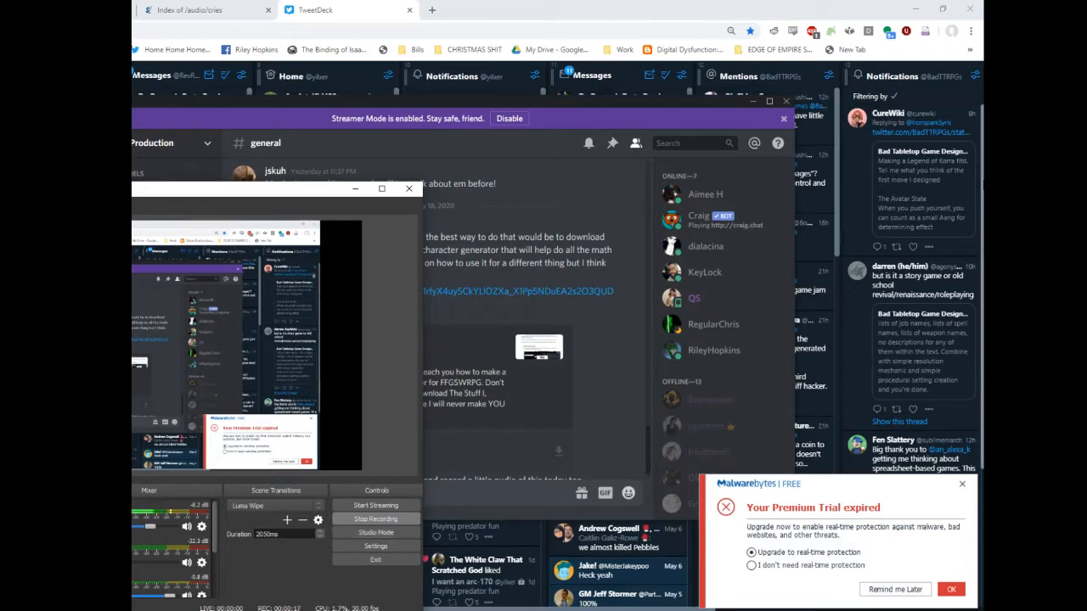
Step: Search the web for the OggDude character generator in a new browser tab and open the Legends of the Galaxy download page
left_click(960, 484)
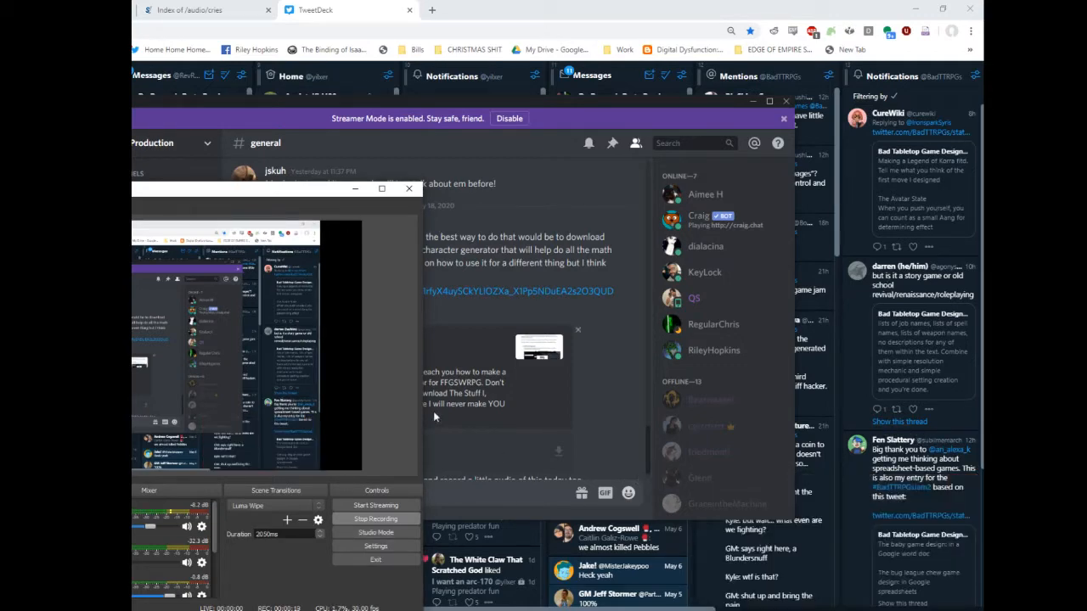
left_click(591, 5)
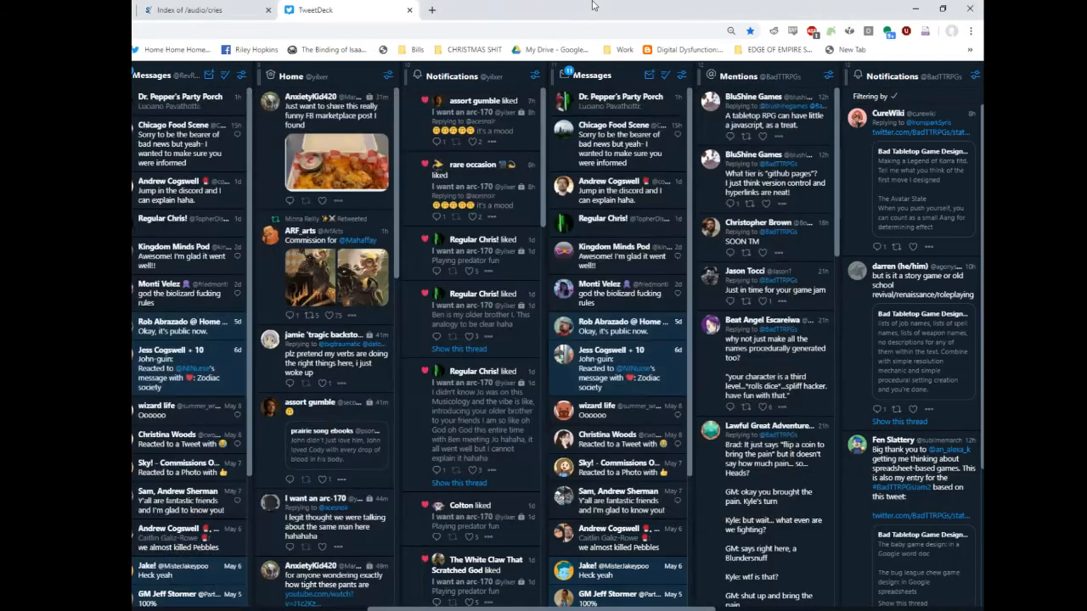
key("ctrl+t")
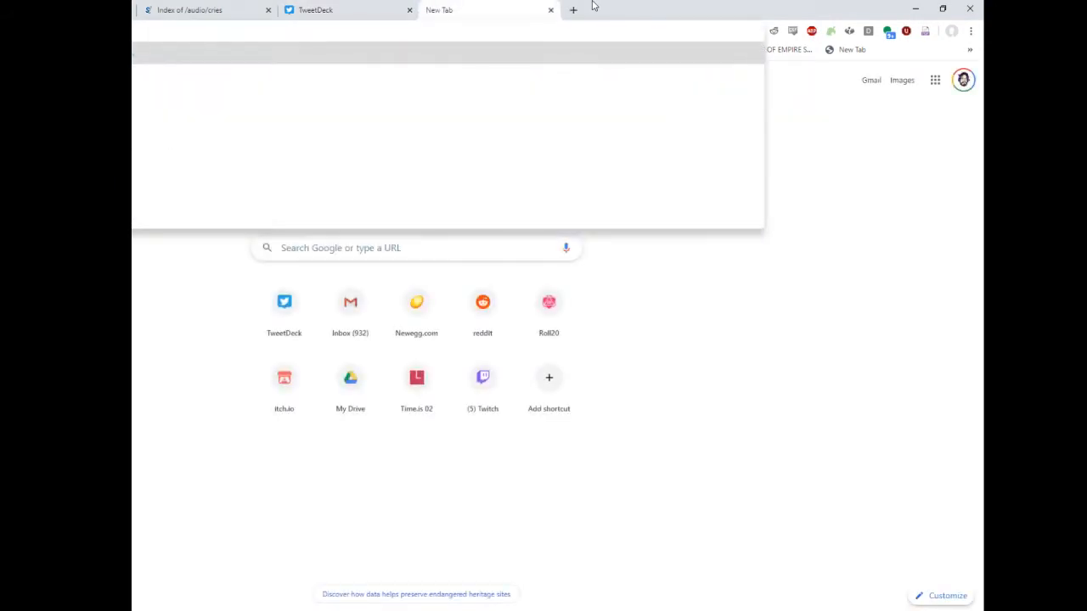
key("Return")
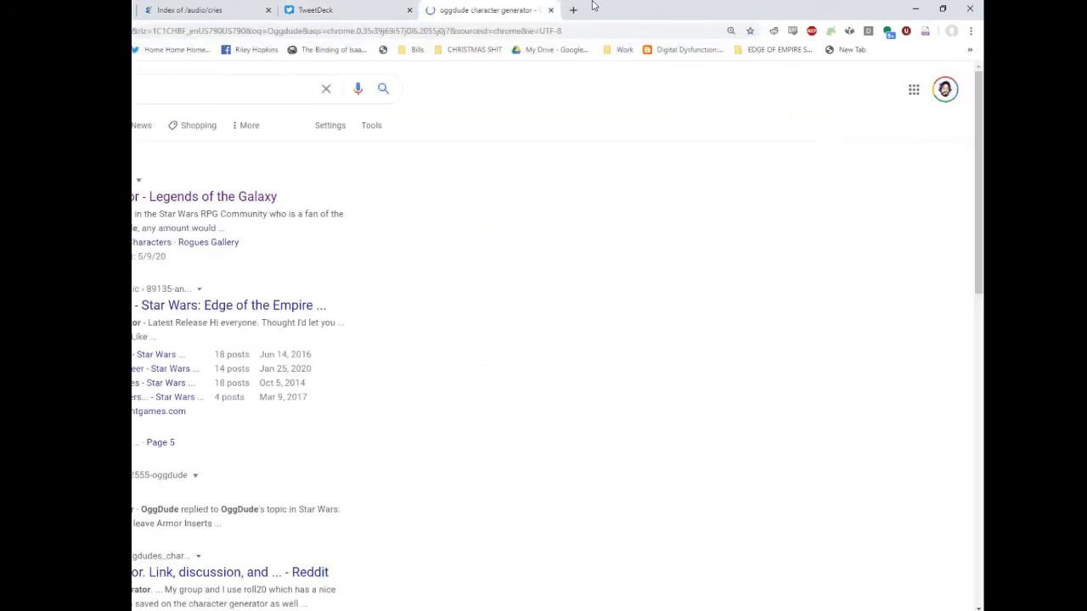
left_click(236, 198)
scroll(453, 270, "down", 10)
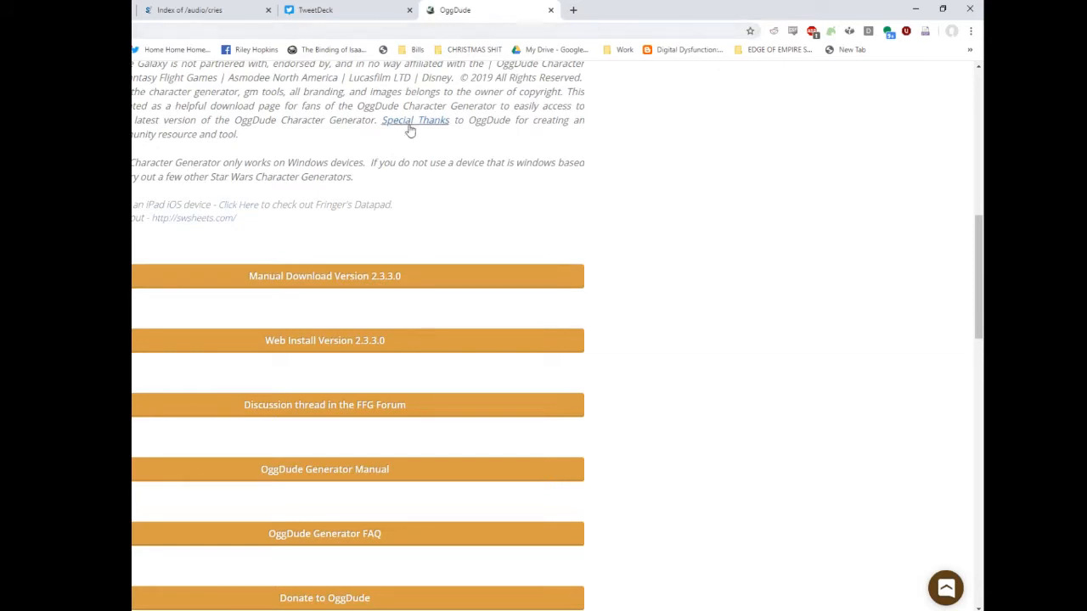
Step: Switch to Discord to view the guide link and data set ZIP shared in the general channel, and return to the browser
key("alt+Tab")
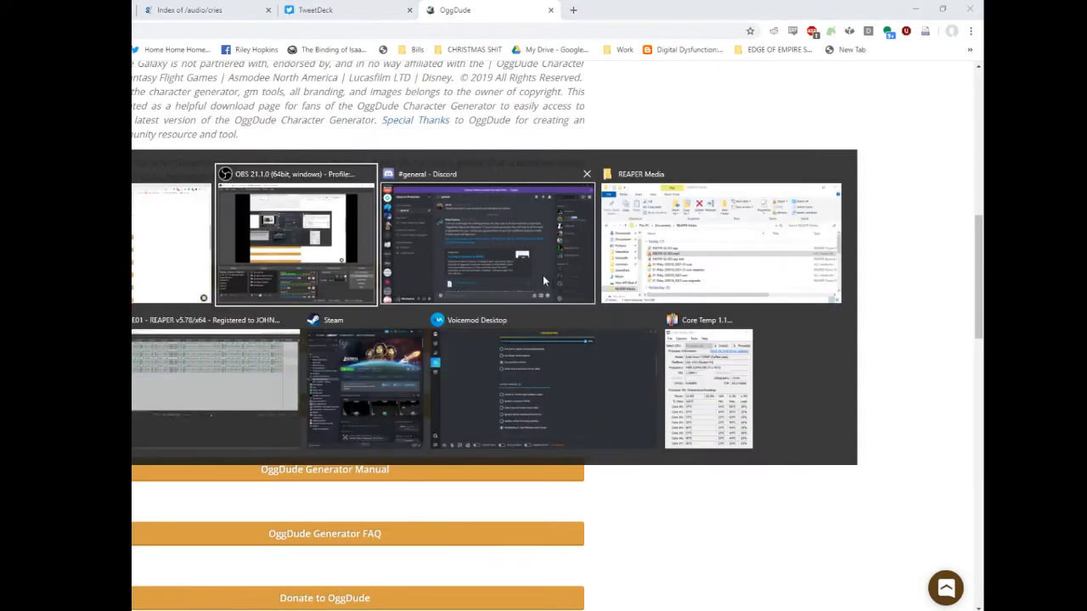
left_click(464, 285)
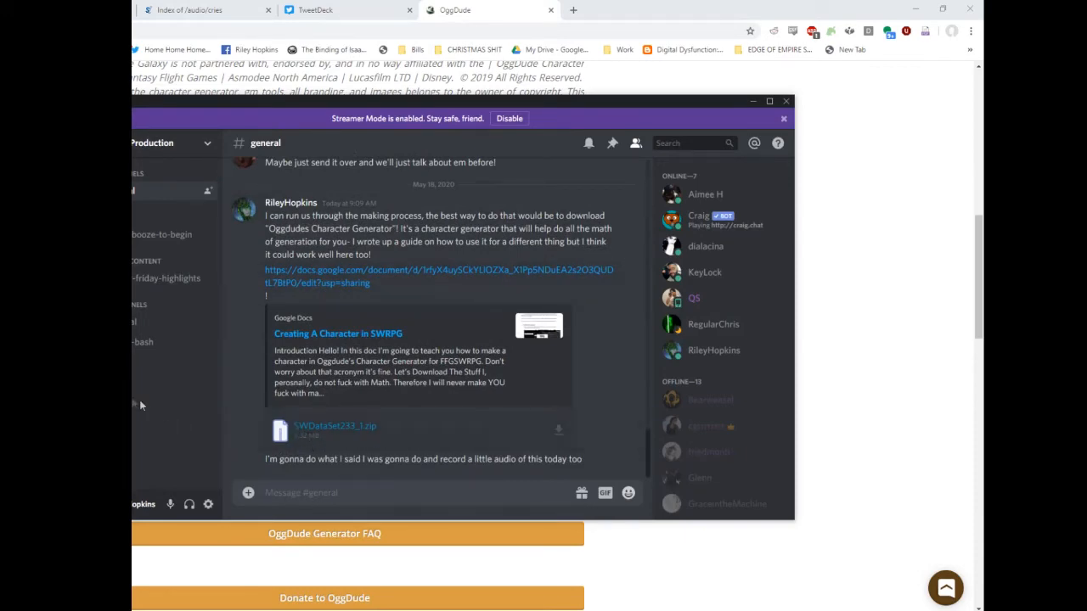
key("alt+Tab")
key("alt+Tab")
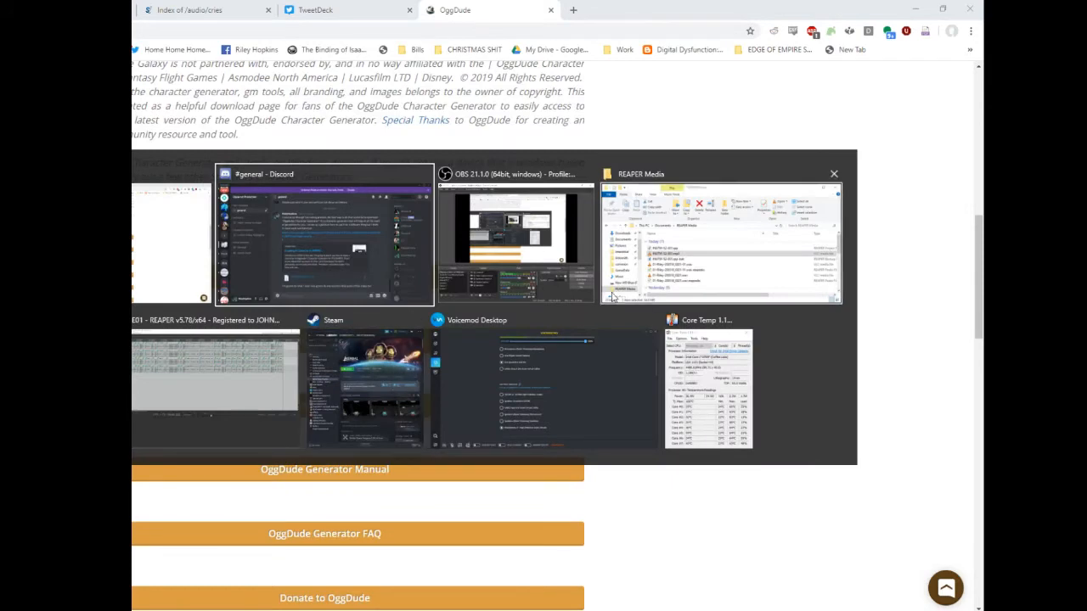
key("Escape")
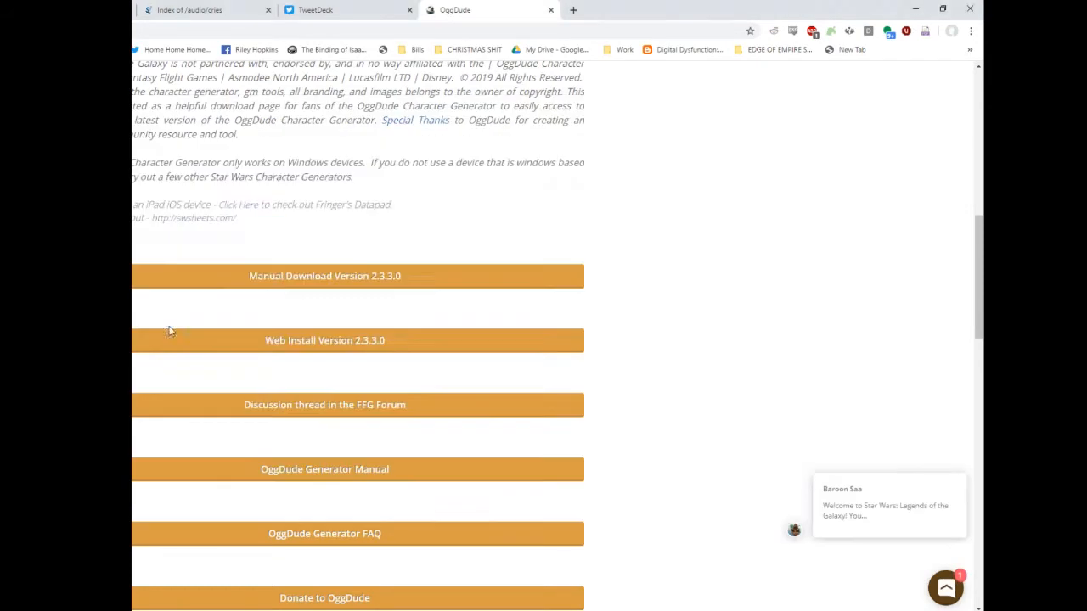
Step: Find the installed Star Wars Character Generator and GM Tools through the system search and start its launcher
key("super")
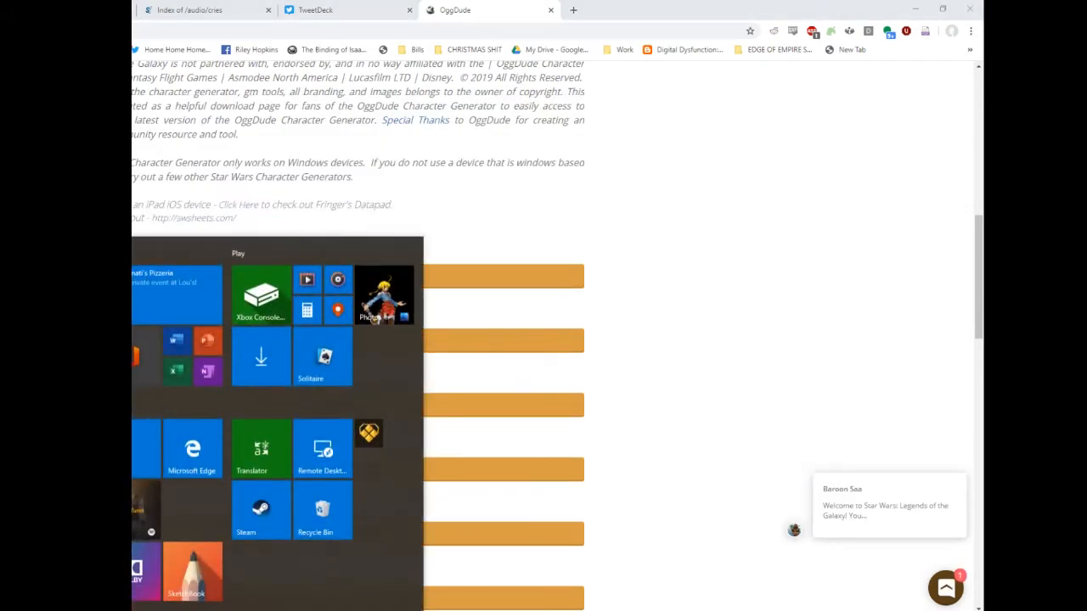
type("ogg")
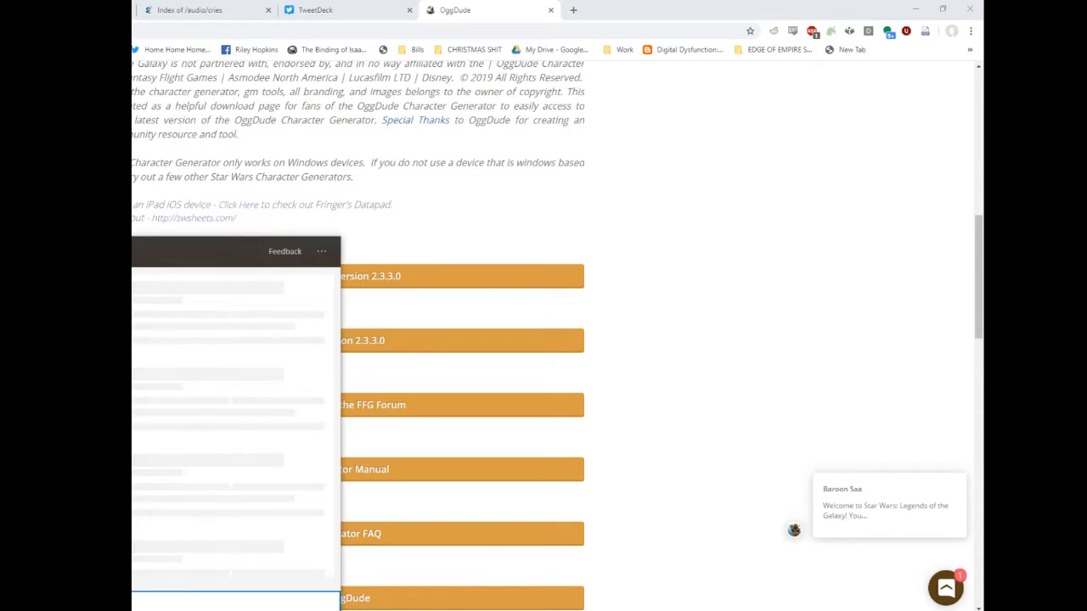
type("star")
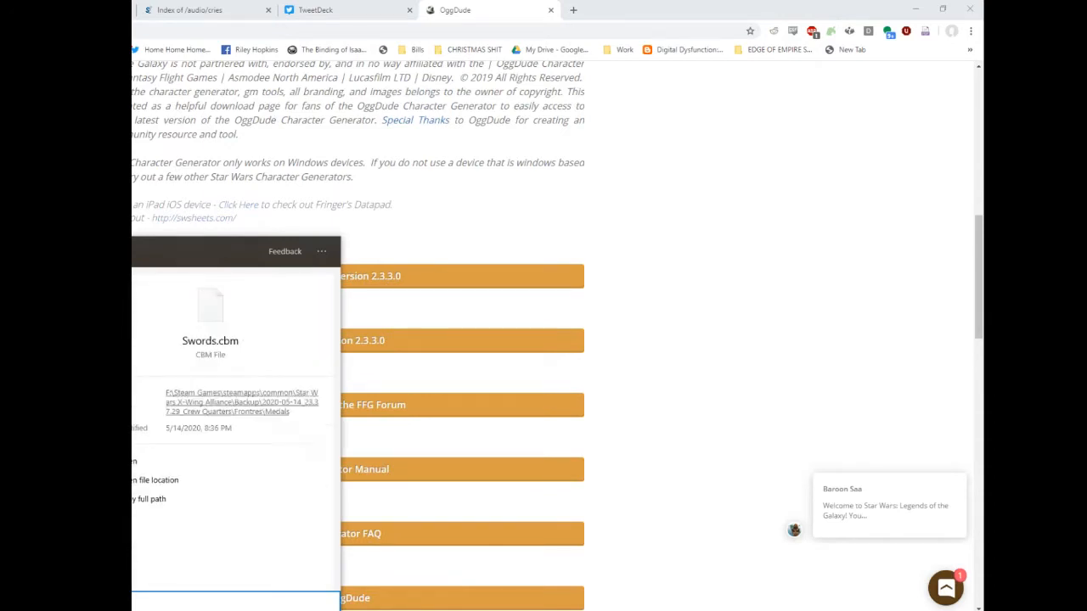
key("Return")
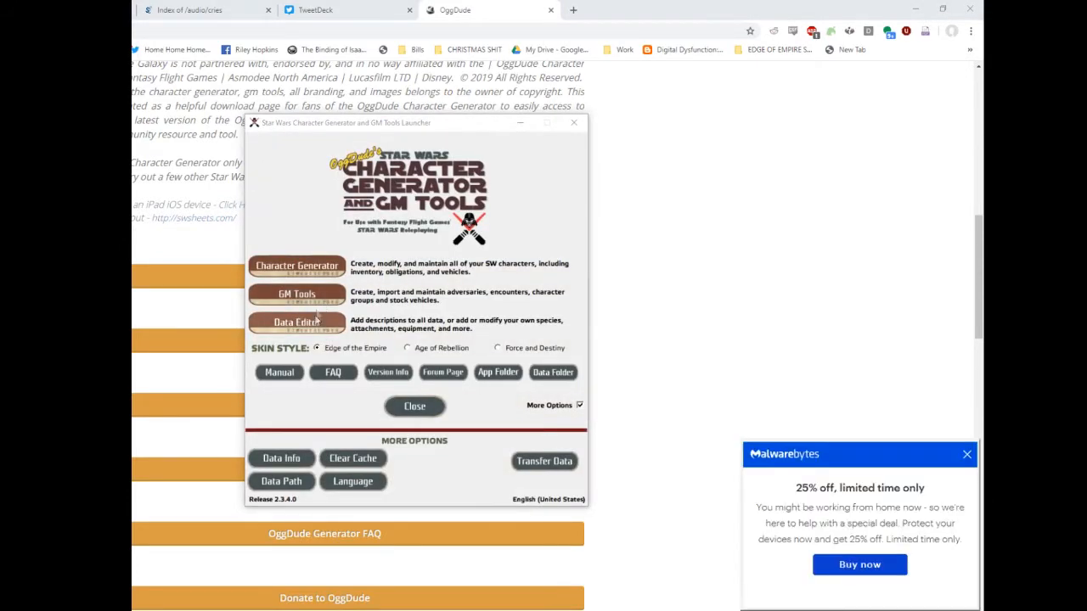
Step: Open the Data Editor and examine the description of the Adverse Environmental Gear entry
left_click(312, 326)
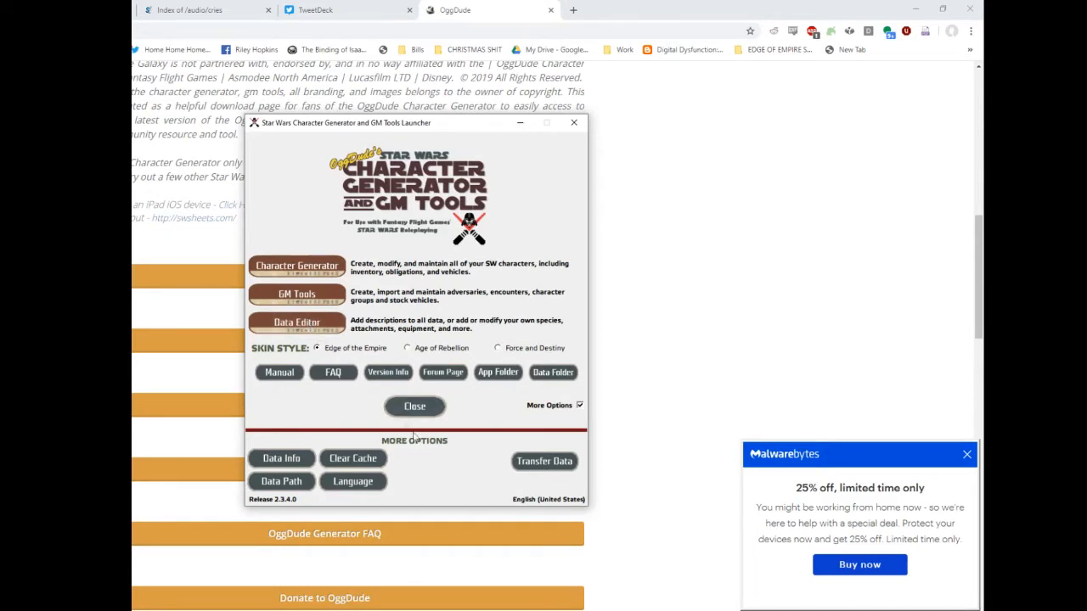
left_click(966, 454)
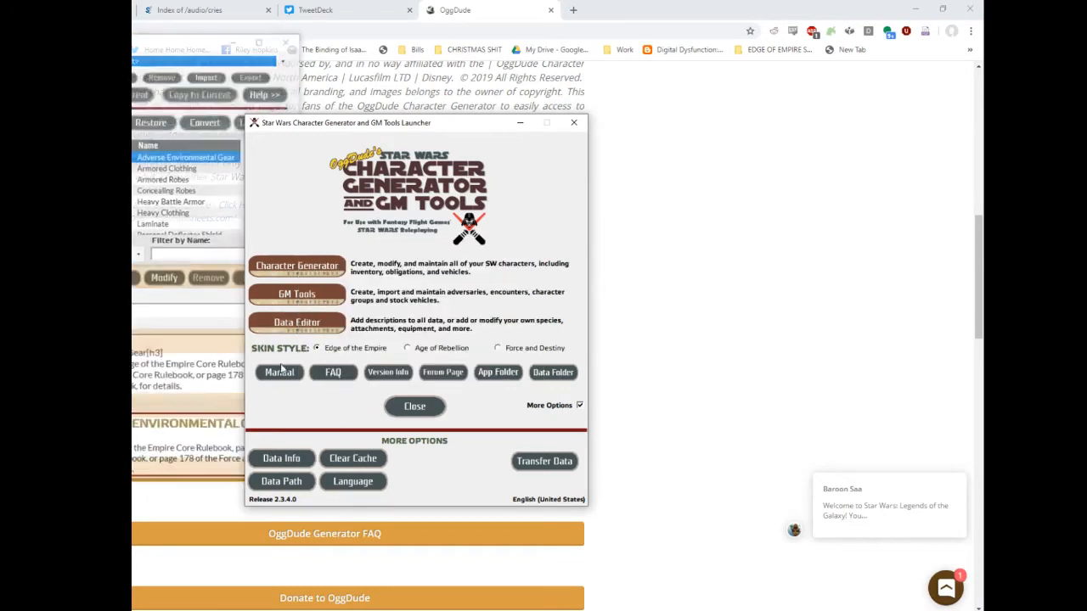
left_click(141, 69)
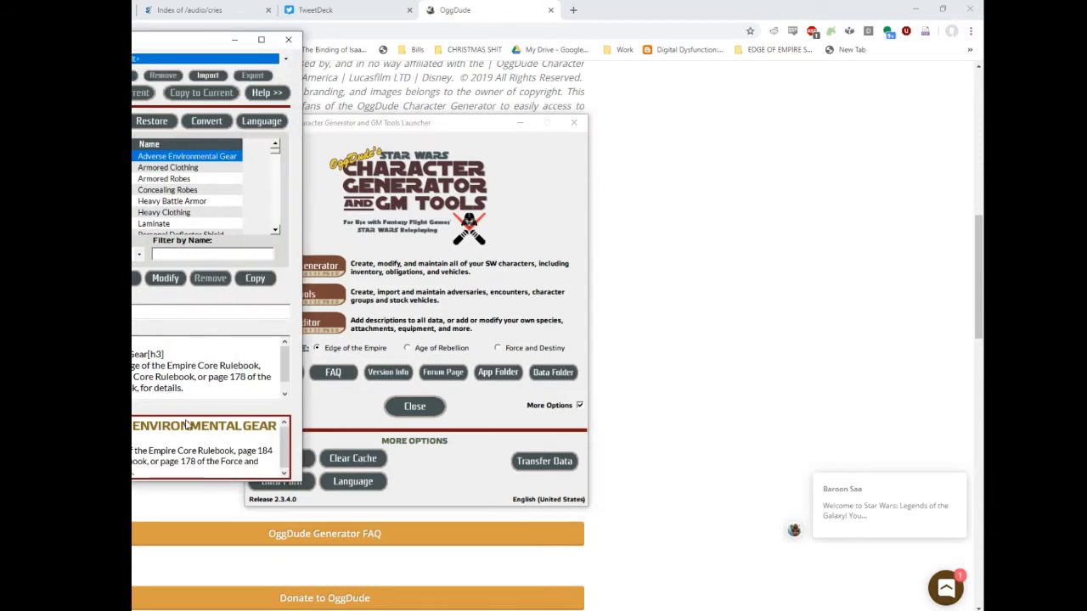
scroll(139, 389, "down", 1)
left_click_drag(140, 389, 132, 354)
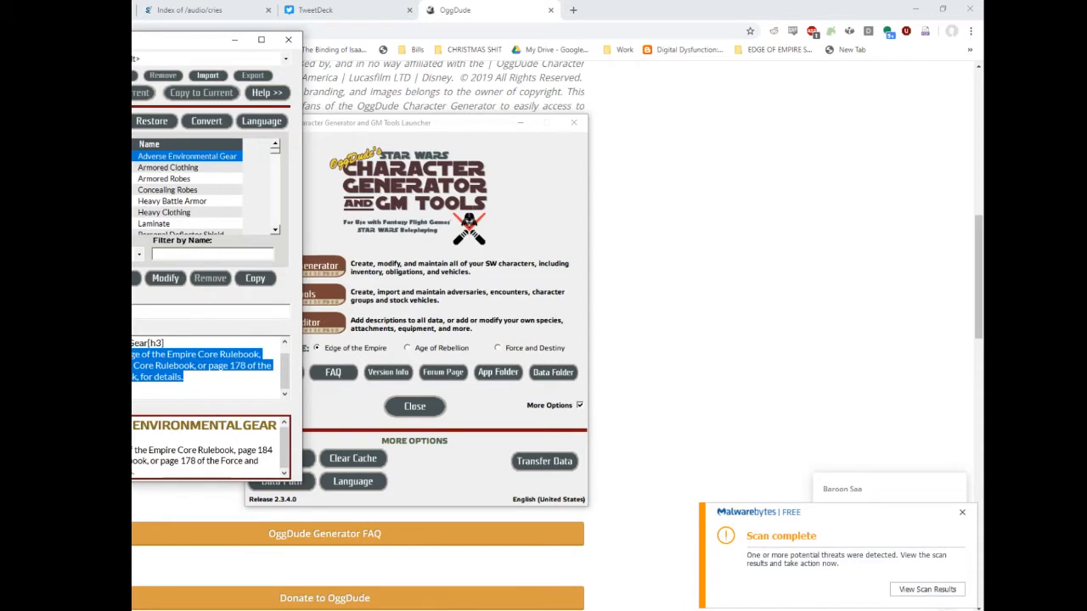
left_click(170, 386)
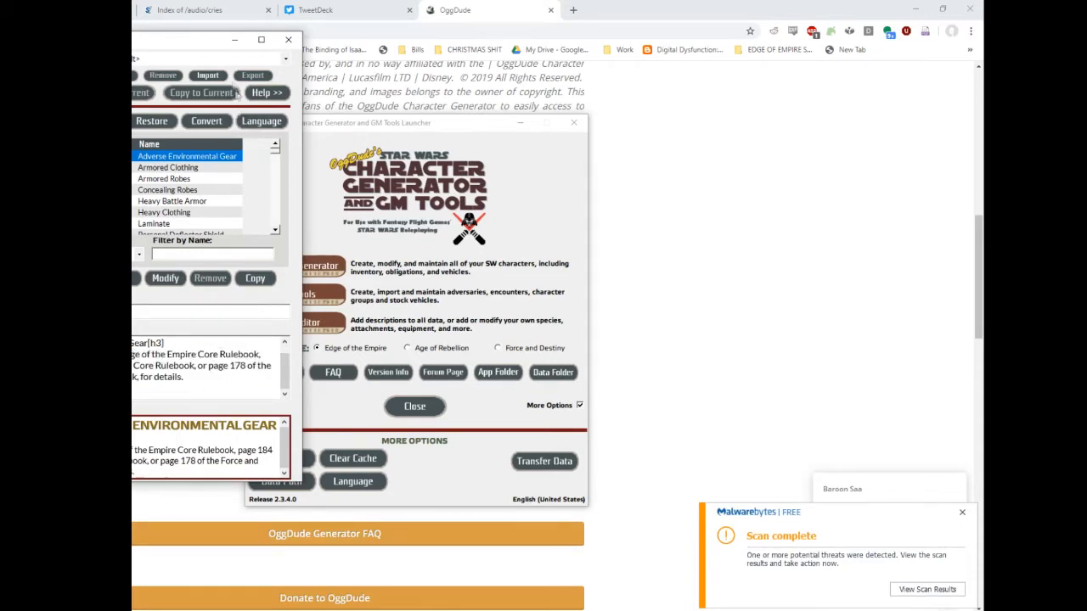
left_click(212, 77)
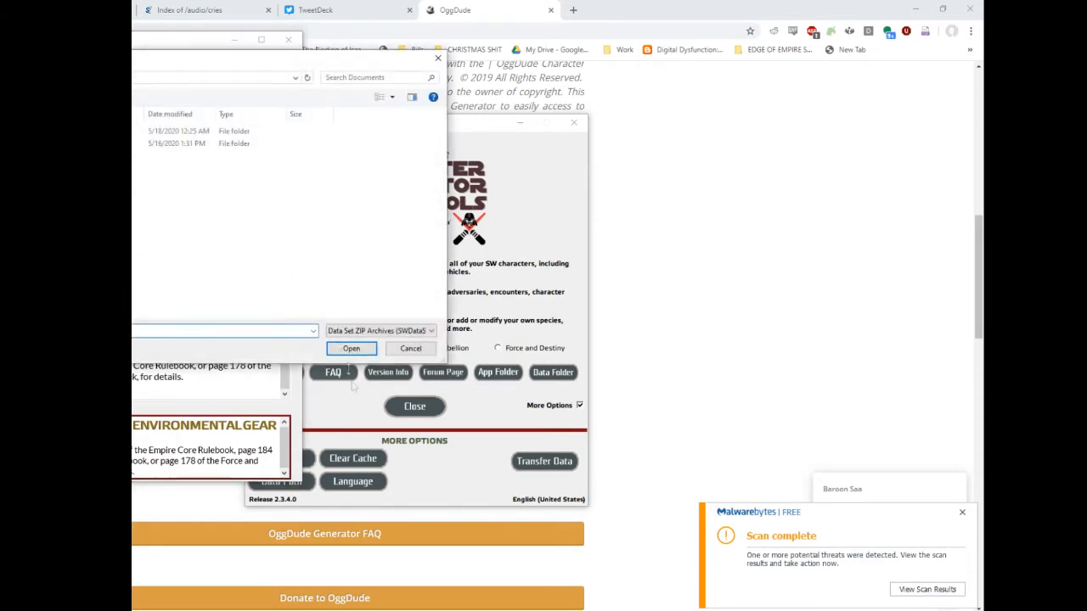
left_click(411, 349)
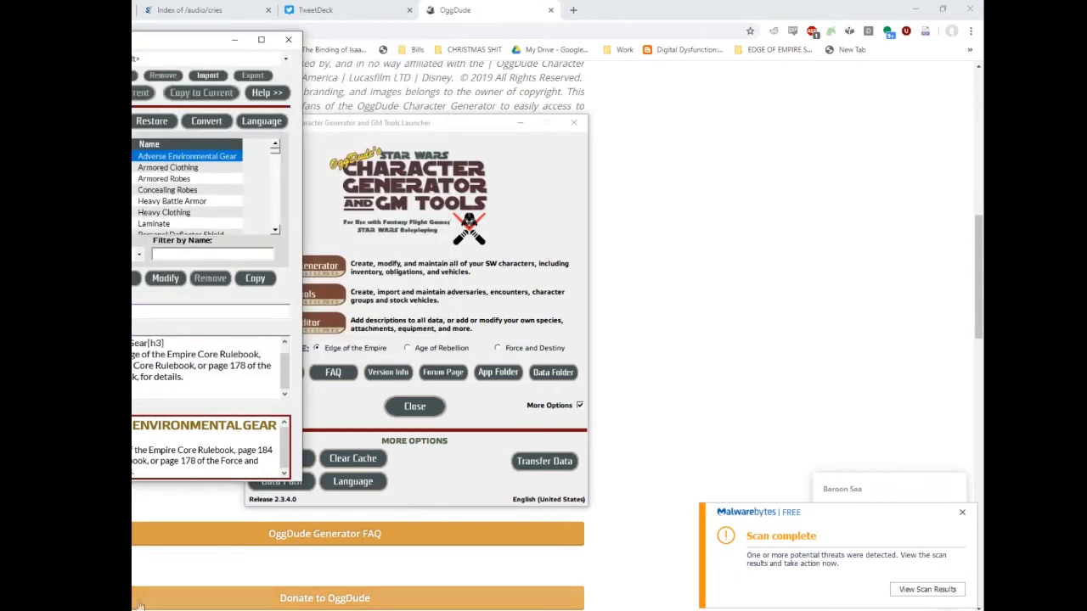
left_click(413, 609)
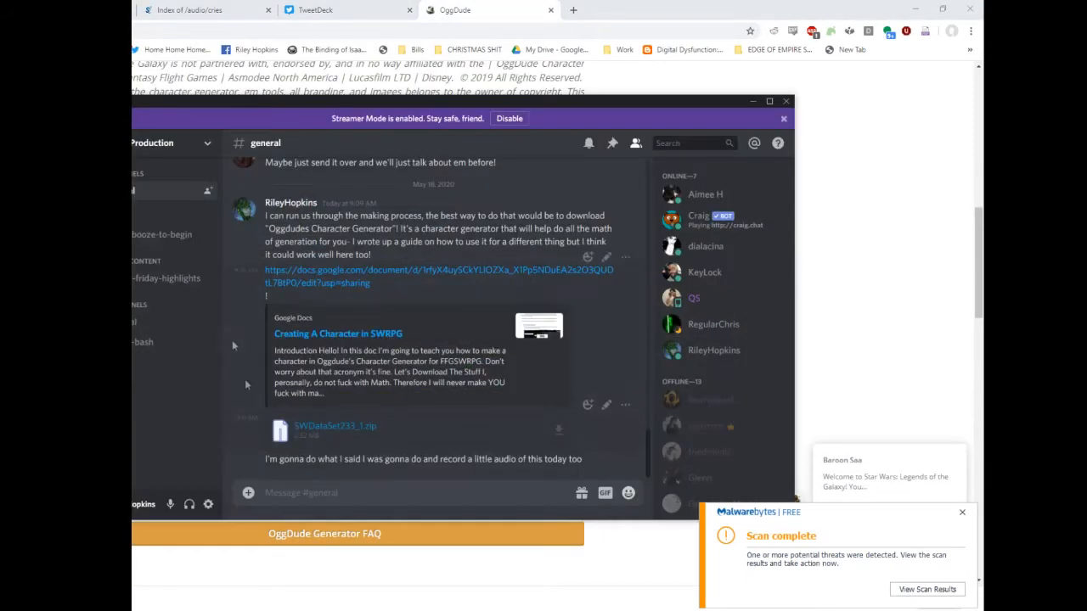
key("alt+Tab")
key("alt+Tab")
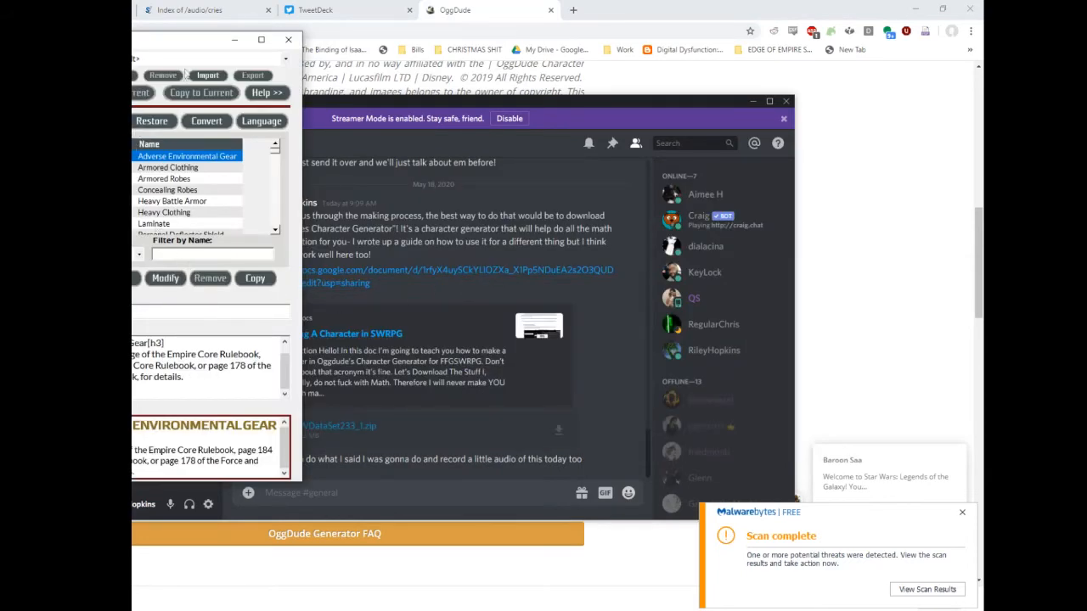
key("alt+Tab")
left_click(169, 383)
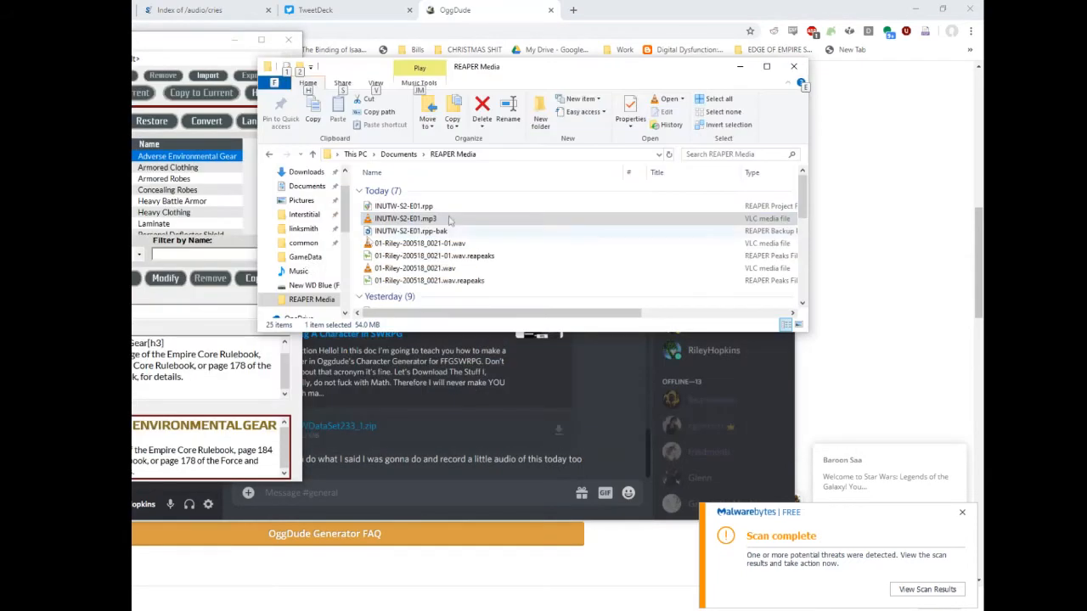
left_click(793, 71)
Step: Import the SWDataSet ZIP archive from the Downloads folder into the Data Editor
left_click(207, 75)
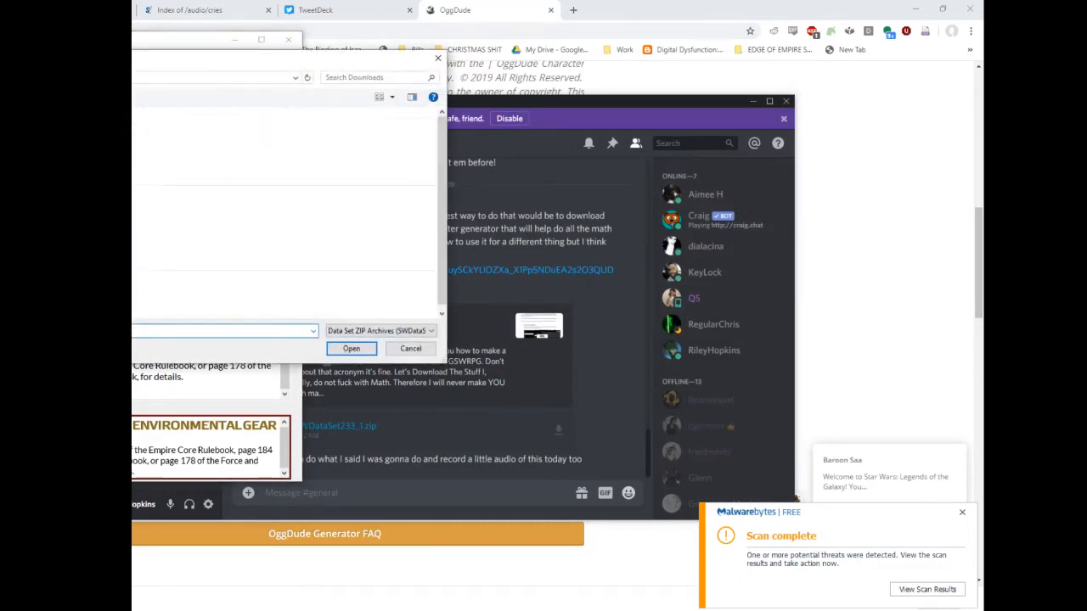
left_click(350, 348)
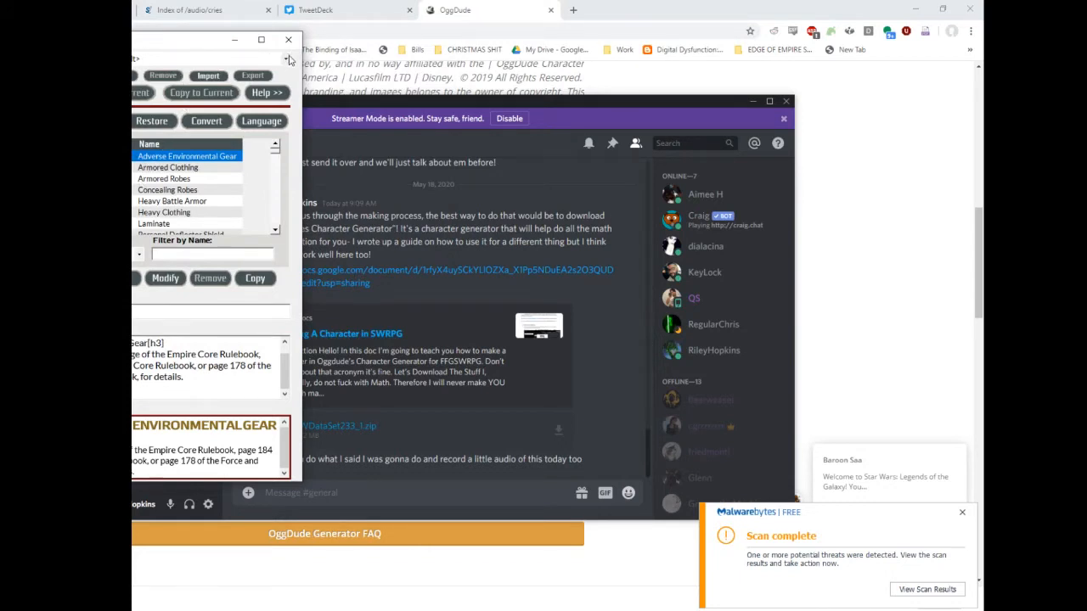
left_click(485, 354)
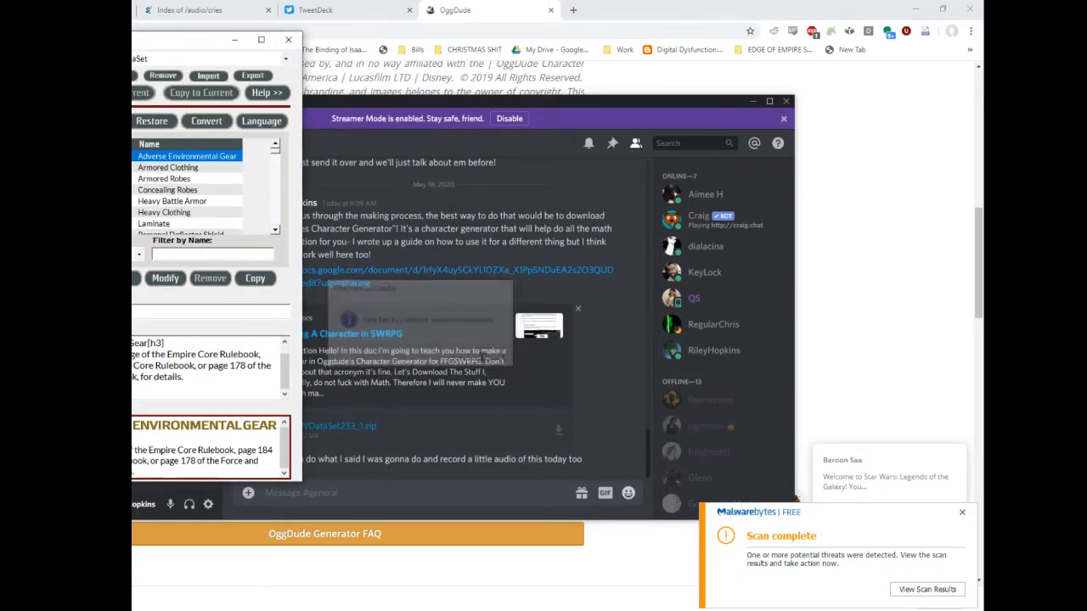
Step: Review the full description of the Armored Robes entry in the imported data set and close the Data Editor
left_click(166, 178)
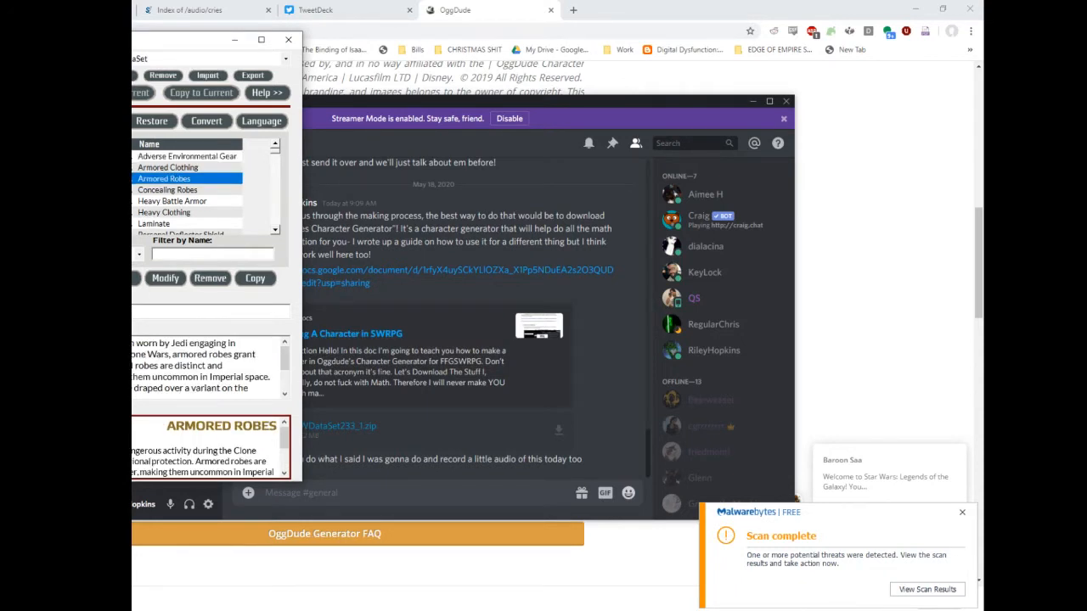
scroll(138, 426, "down", 2)
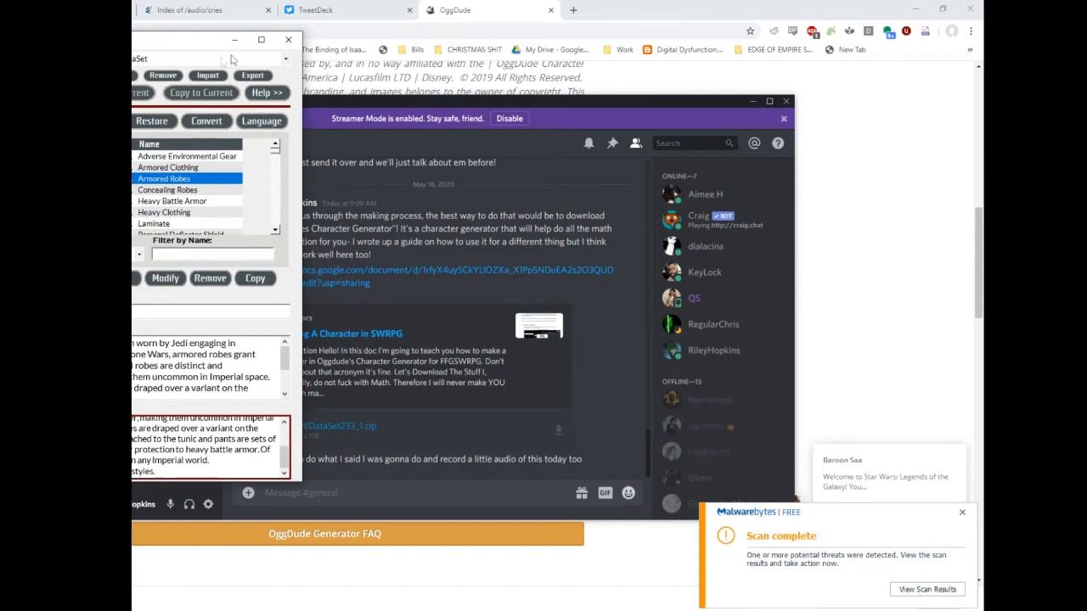
left_click(293, 42)
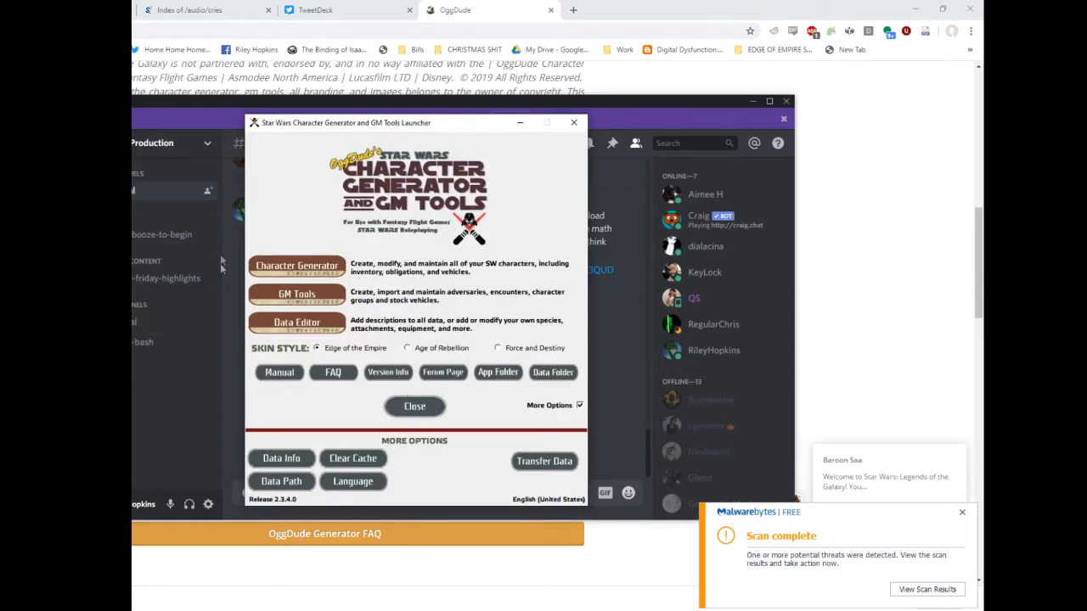
Step: Open the Character Generator from the launcher, create a new character and enter the character's name
left_click(297, 268)
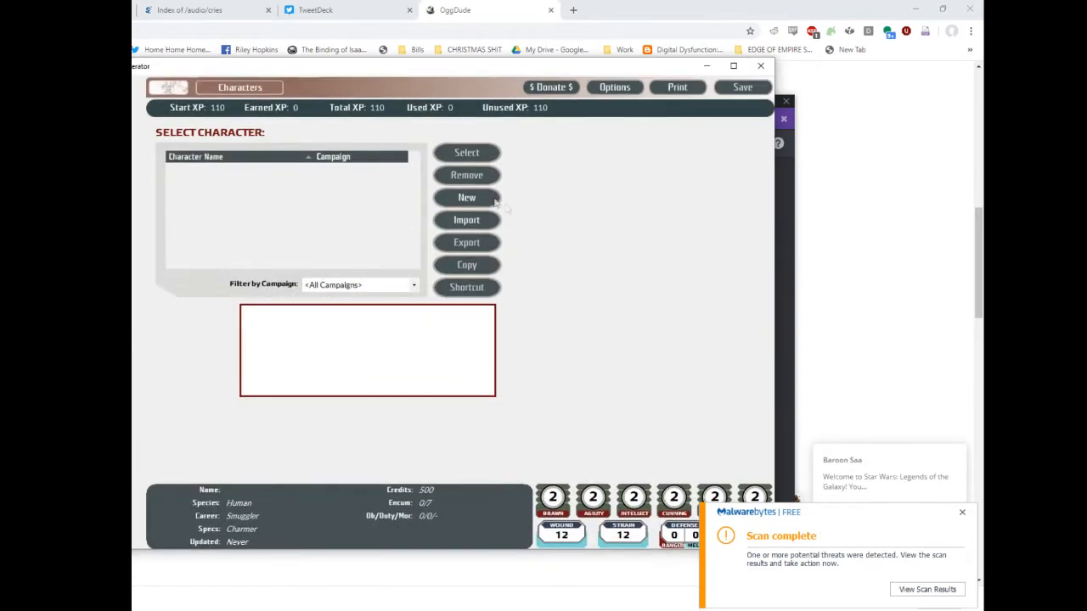
left_click(461, 196)
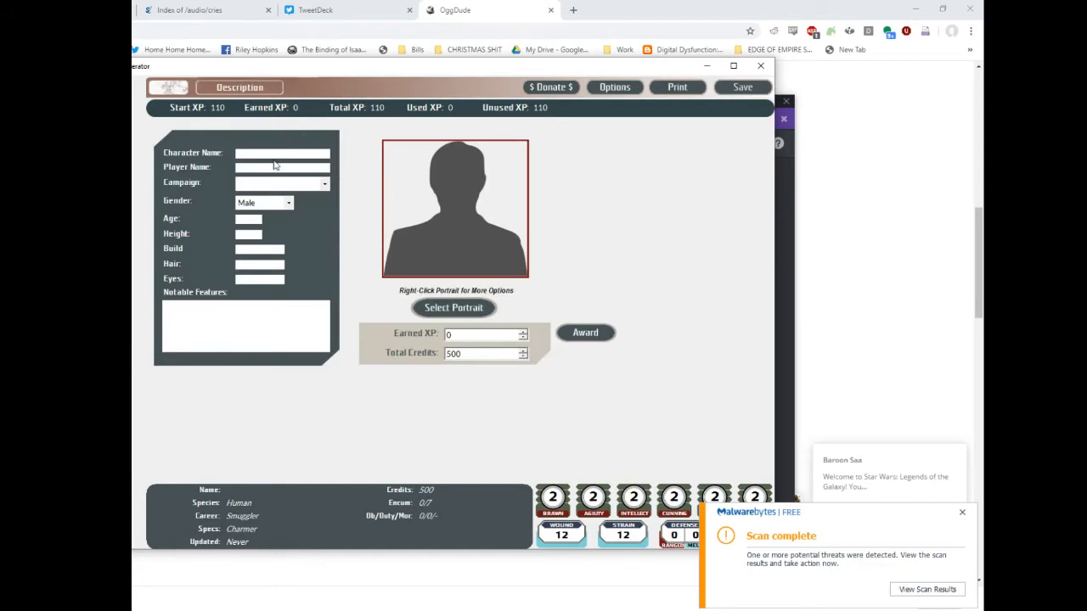
type("Bob Skywalker")
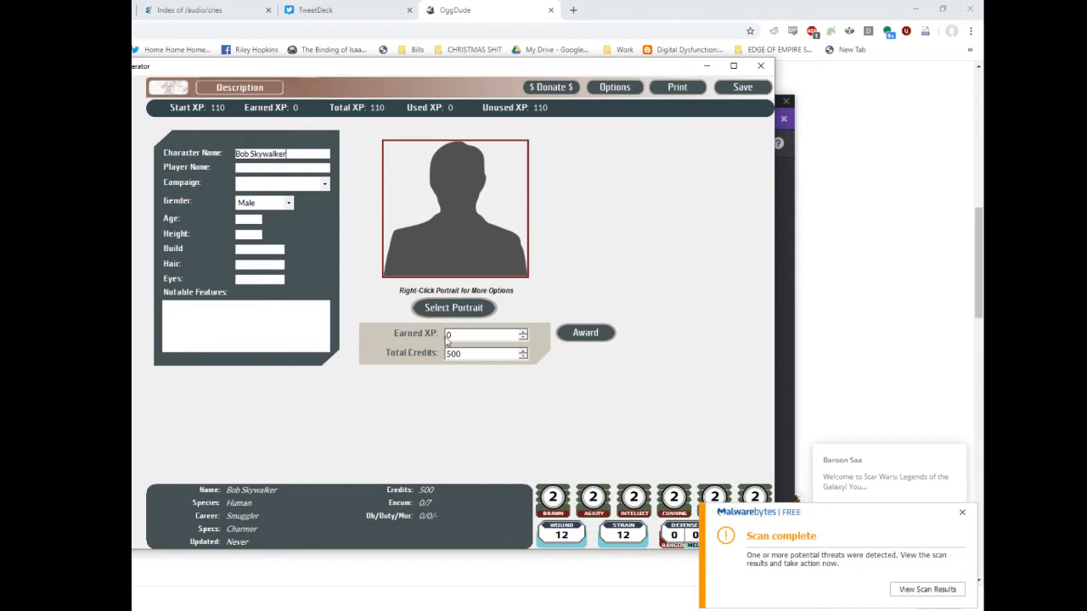
Step: Set the character's portrait to the stock image of a helmeted, armored figure holding a blaster pistol
left_click(453, 308)
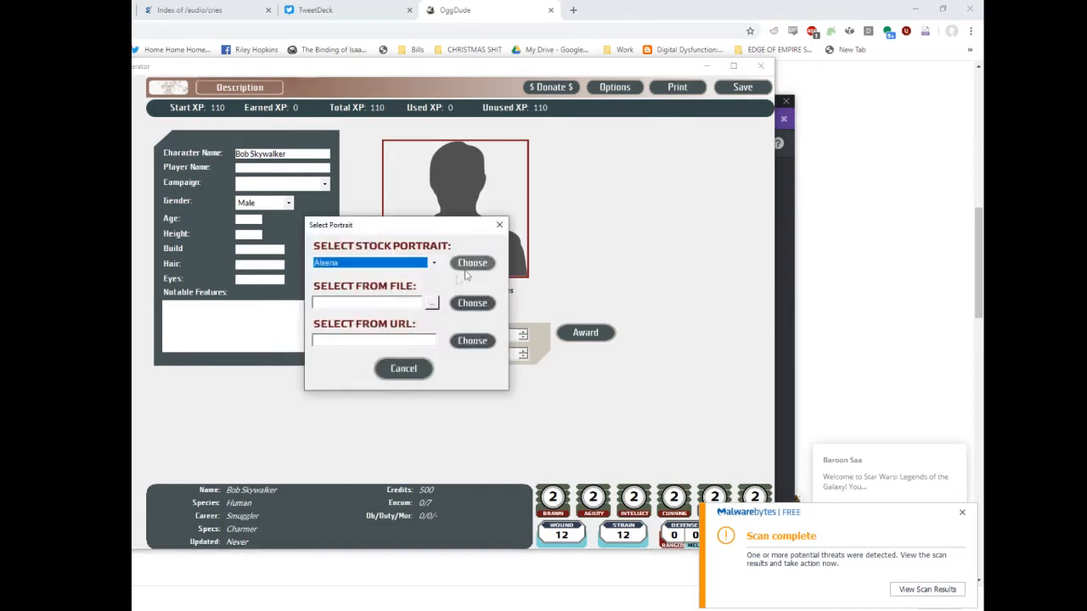
left_click(373, 263)
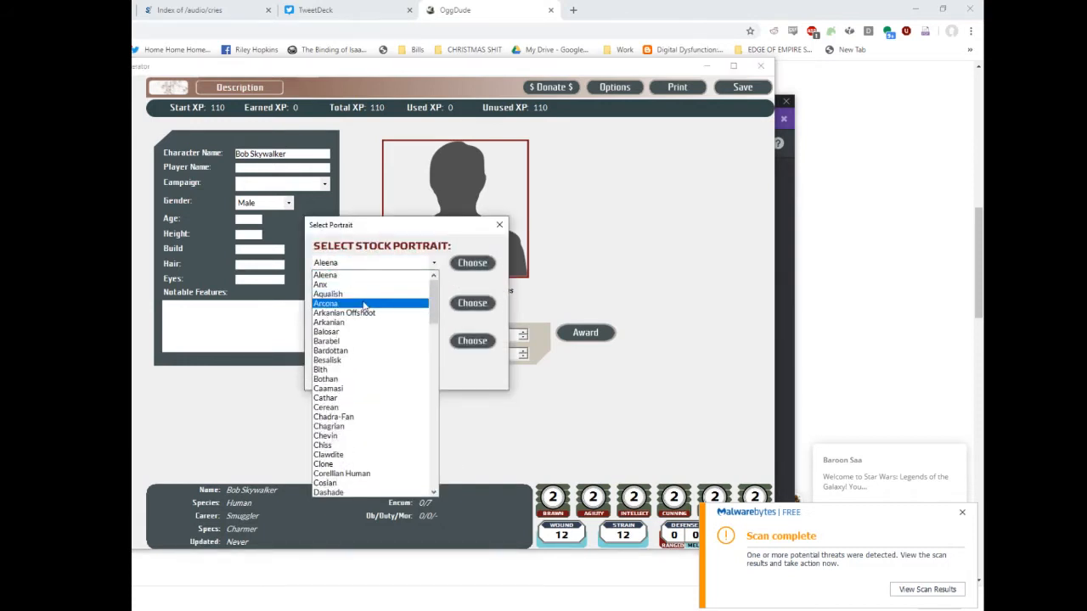
left_click(364, 304)
left_click(472, 263)
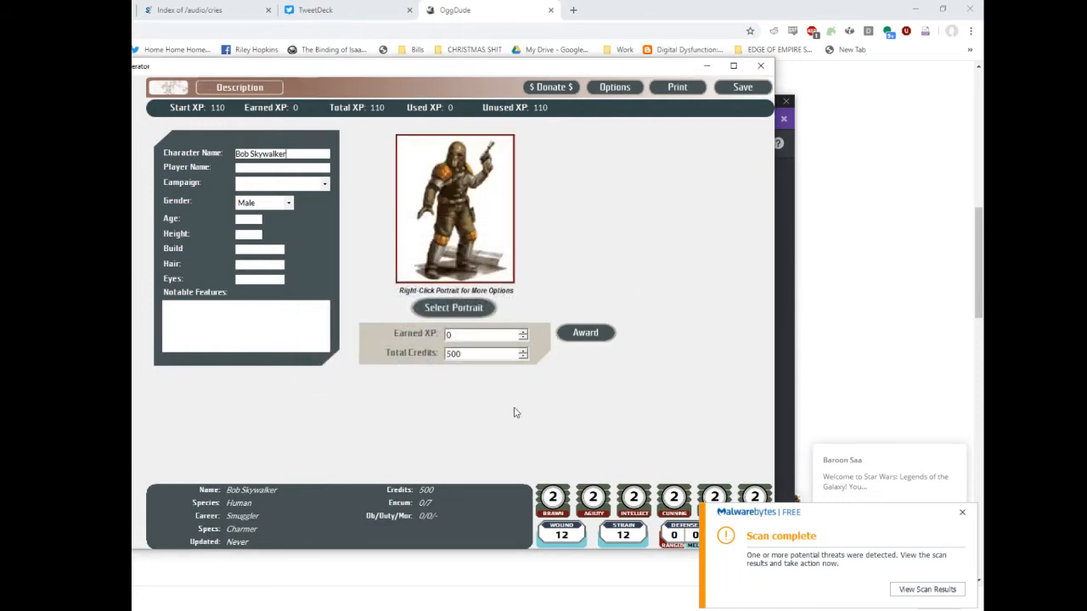
Step: Set the Beginnings on the character's Background page to Comfortable Beneficiaries and read through its description
left_click(106, 161)
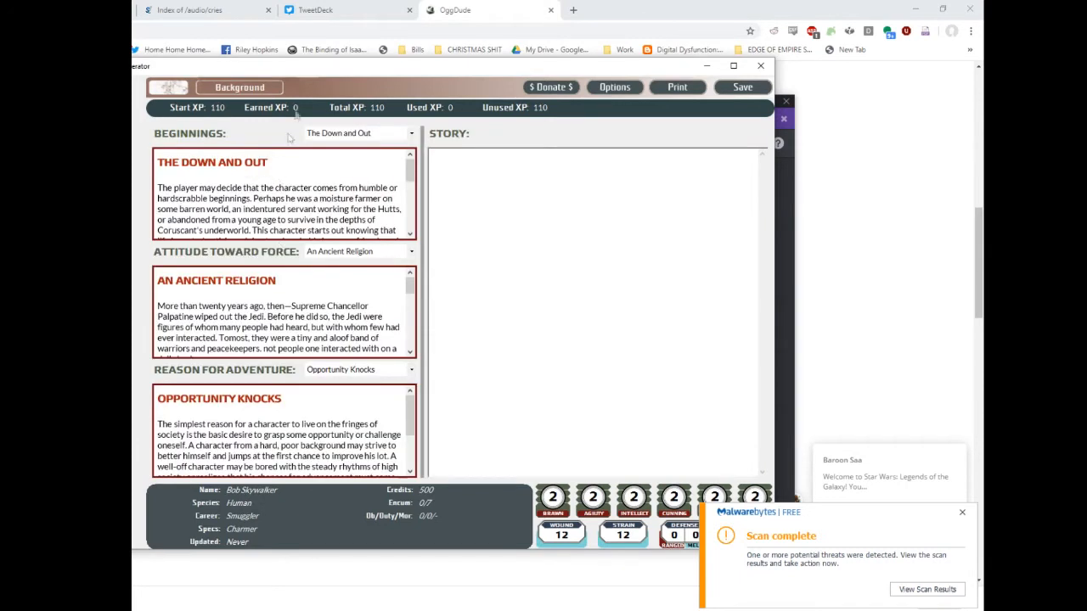
left_click(338, 136)
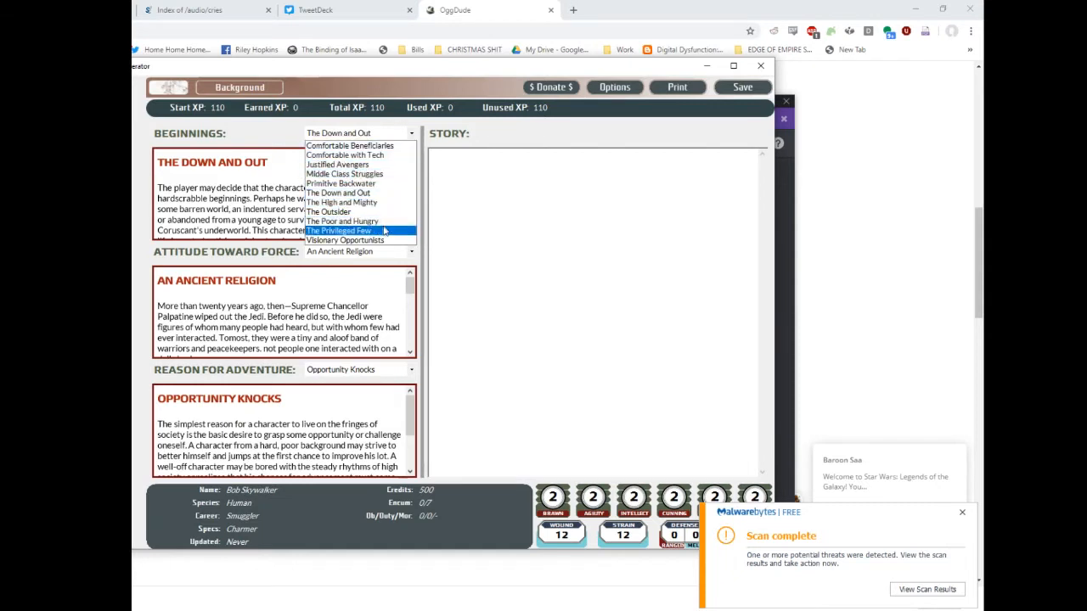
left_click(394, 146)
scroll(380, 200, "down", 5)
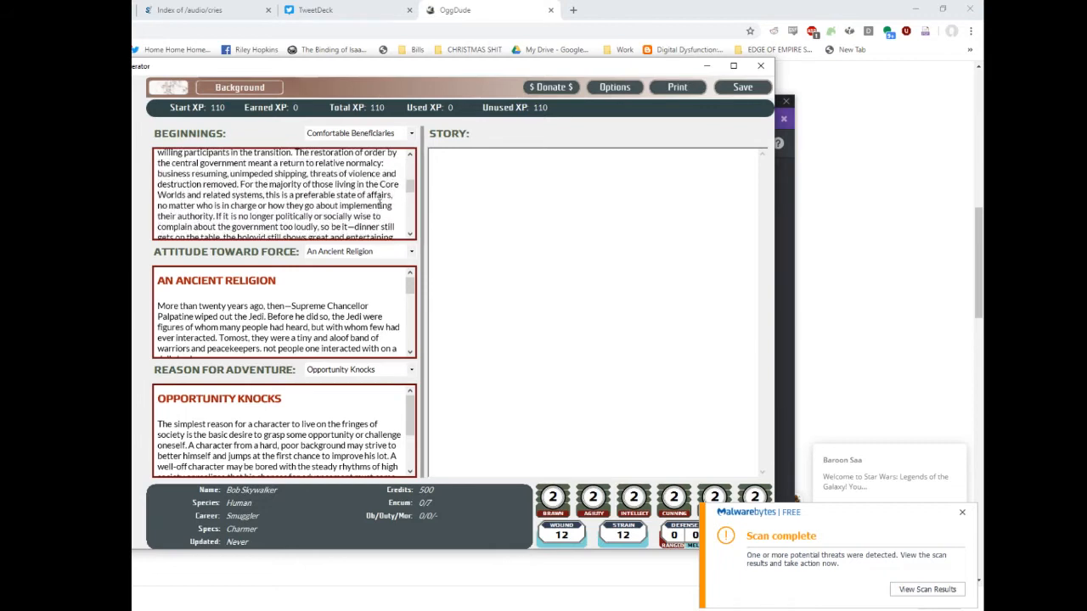
scroll(379, 205, "down", 2)
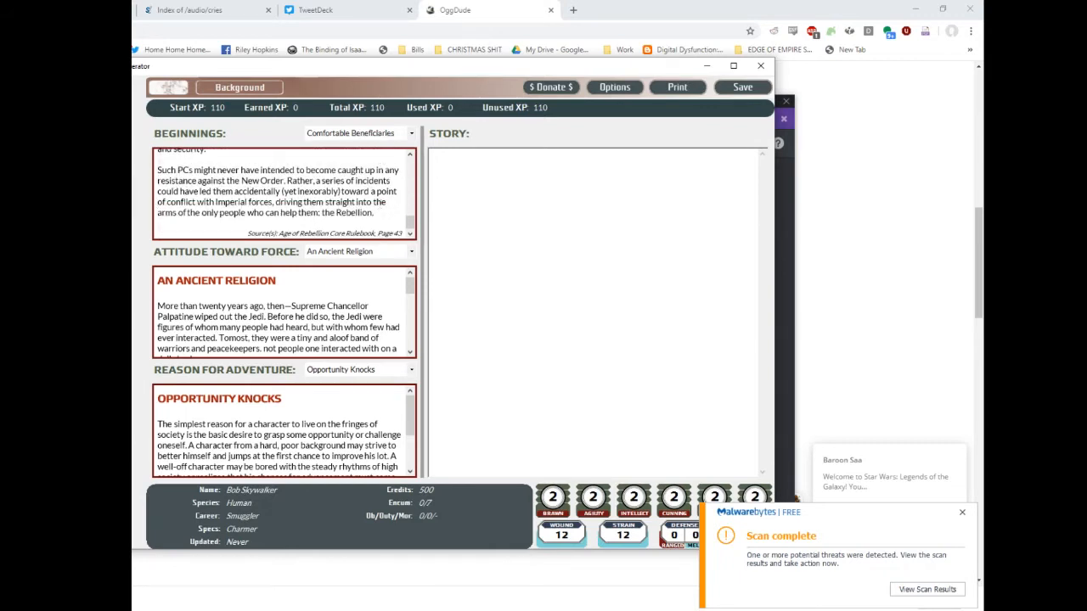
Step: Dismiss the Malwarebytes scan notification and add a High Risk obligation to the character
left_click(128, 166)
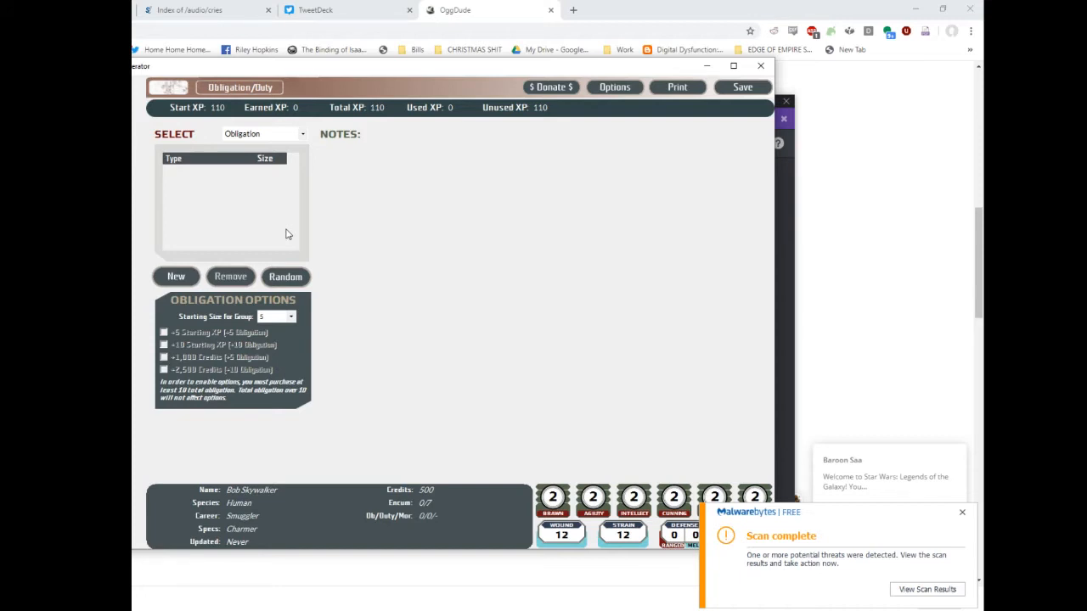
left_click(962, 512)
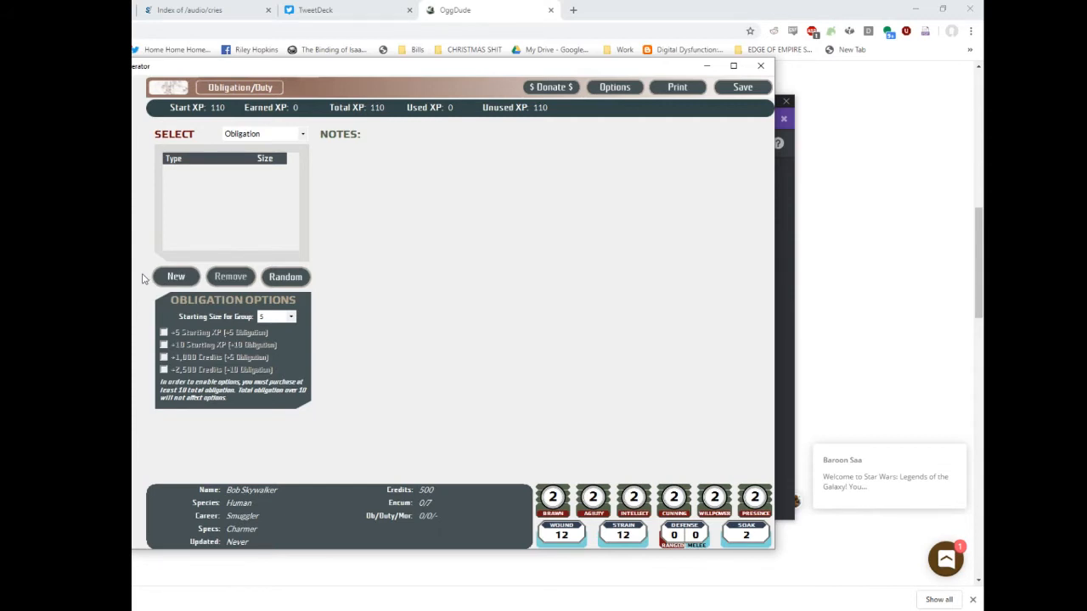
left_click(283, 134)
left_click(215, 186)
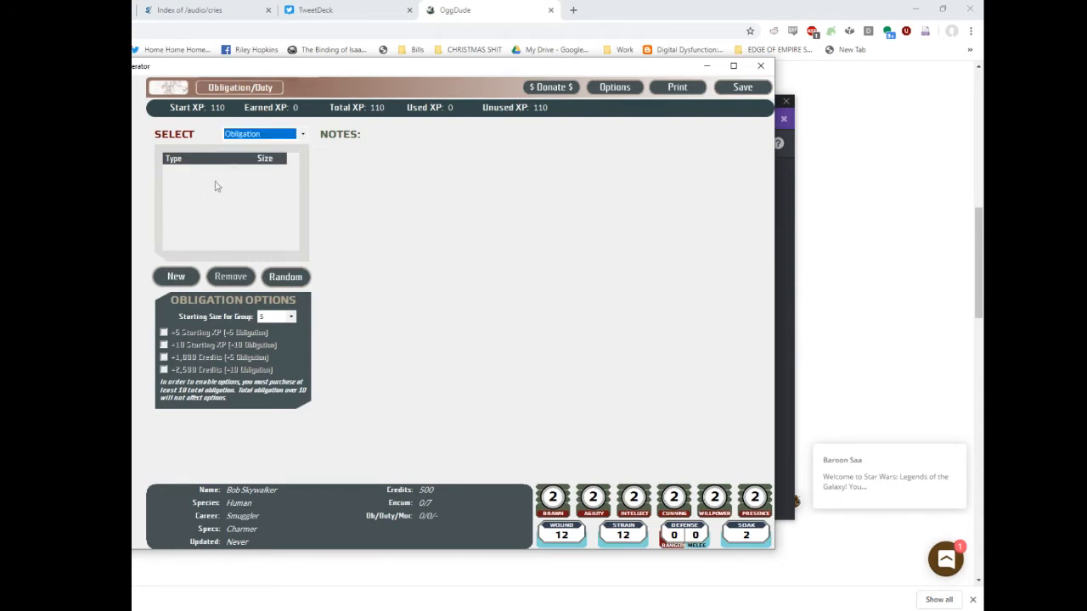
left_click(176, 276)
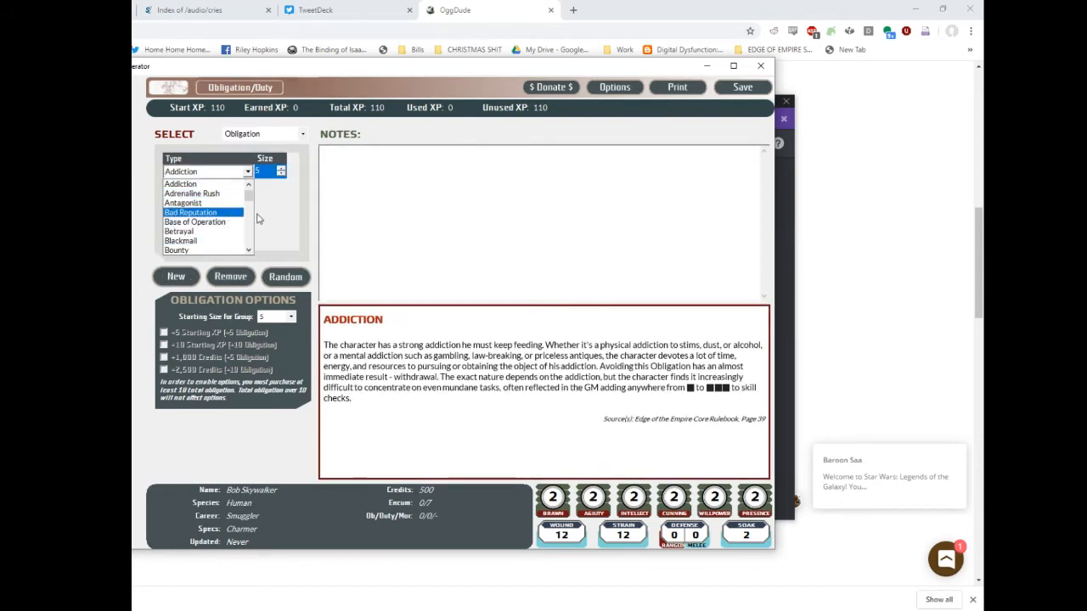
scroll(230, 221, "down", 7)
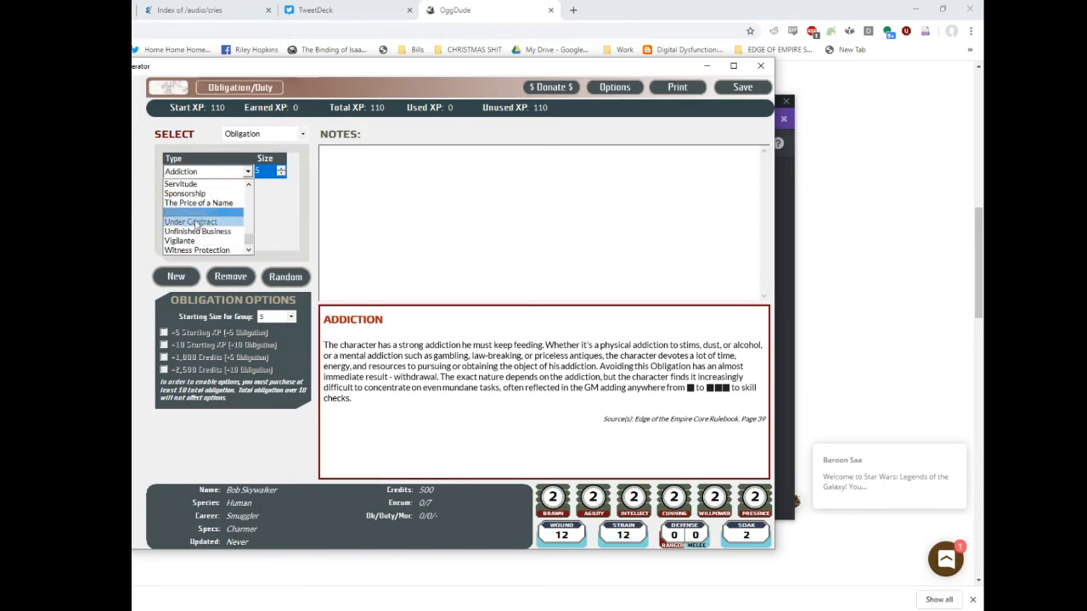
scroll(204, 212, "up", 4)
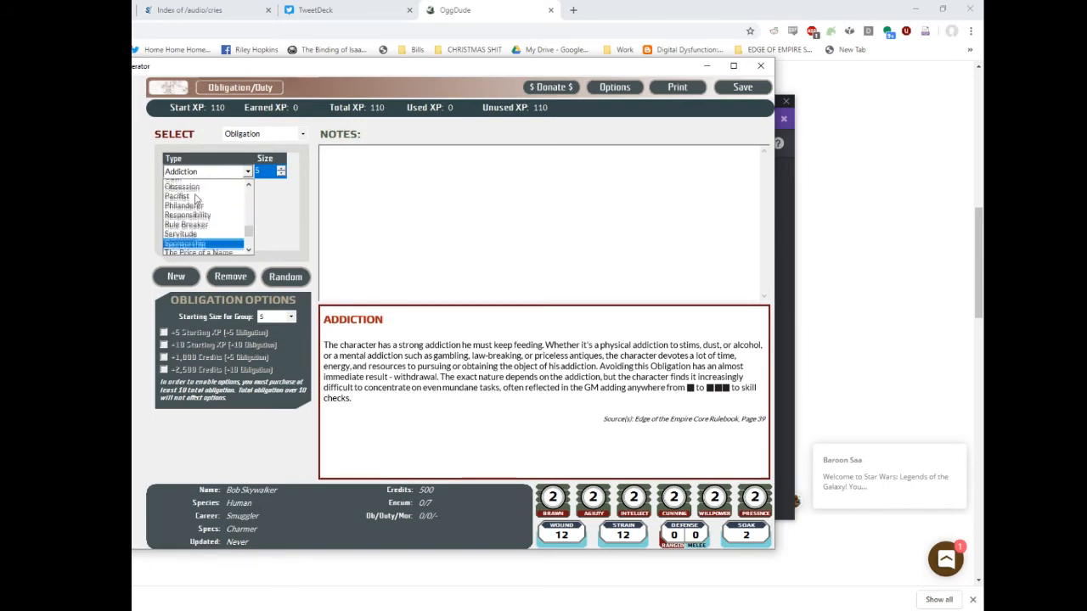
scroll(212, 225, "up", 3)
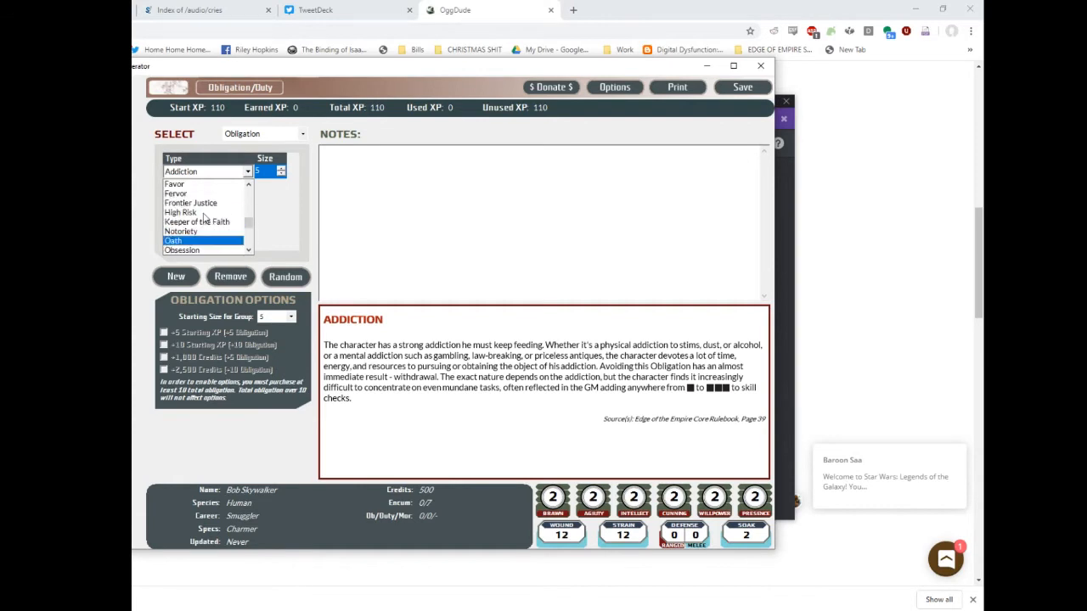
left_click(203, 214)
left_click(270, 175)
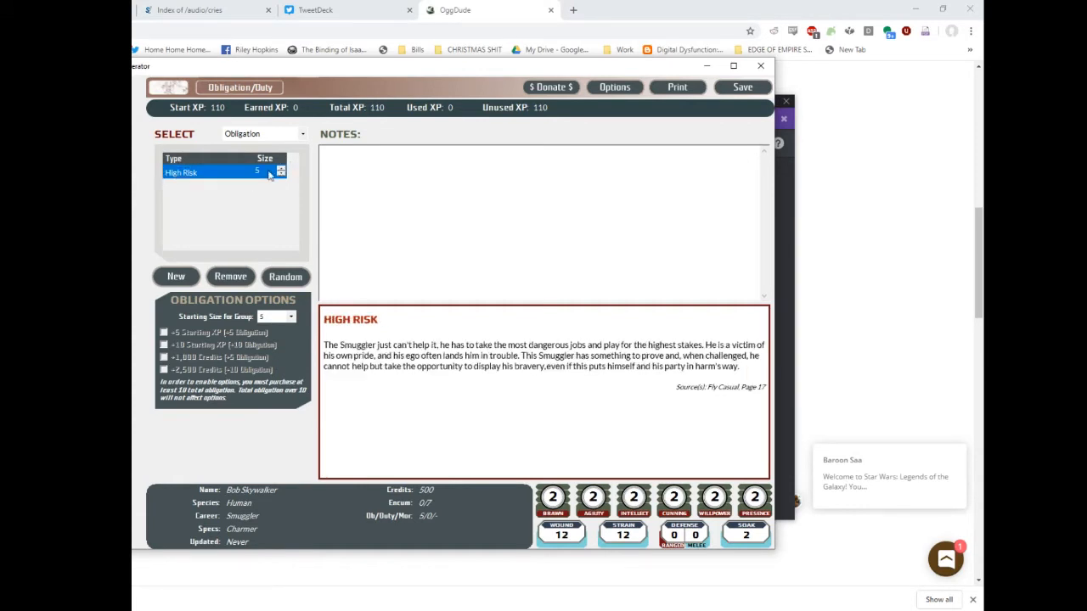
Step: Set the size of the High Risk obligation to 10 and highlight part of its description
left_click(288, 319)
left_click(285, 335)
left_click(281, 169)
left_click_drag(325, 343, 661, 358)
left_click(652, 360)
Step: Switch from obligations to duties and add a Political Support duty of size 5
left_click(253, 133)
left_click(232, 155)
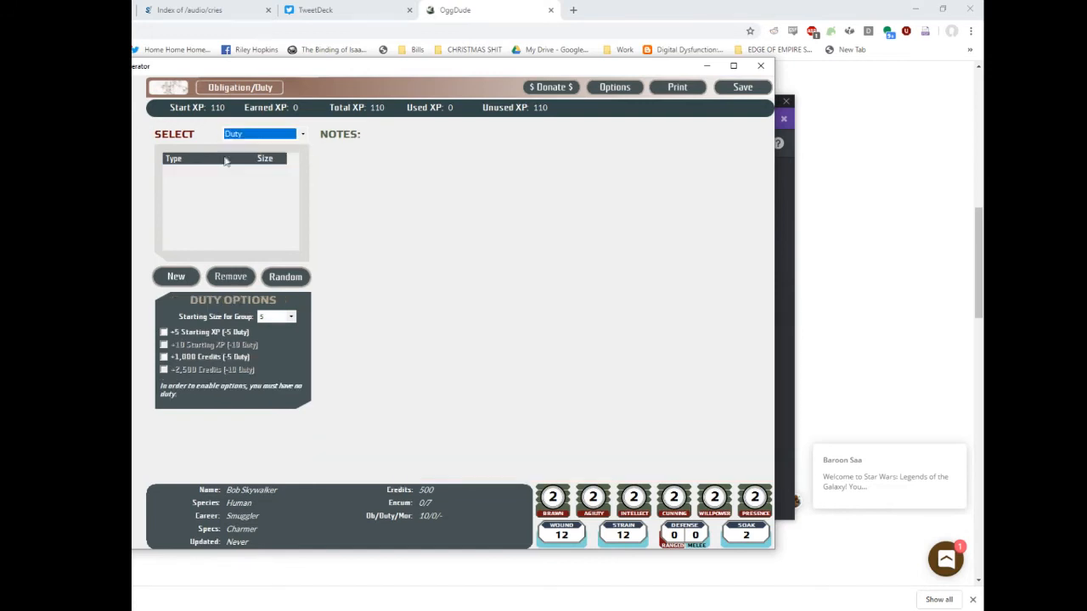
left_click(174, 276)
scroll(191, 208, "down", 3)
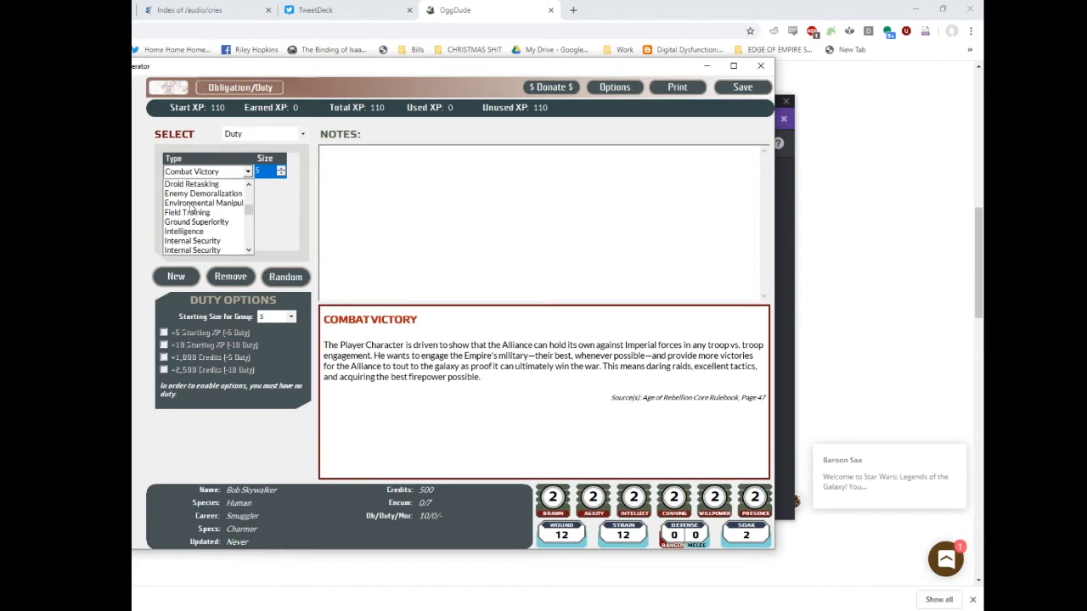
scroll(191, 225, "down", 1)
scroll(191, 225, "down", 3)
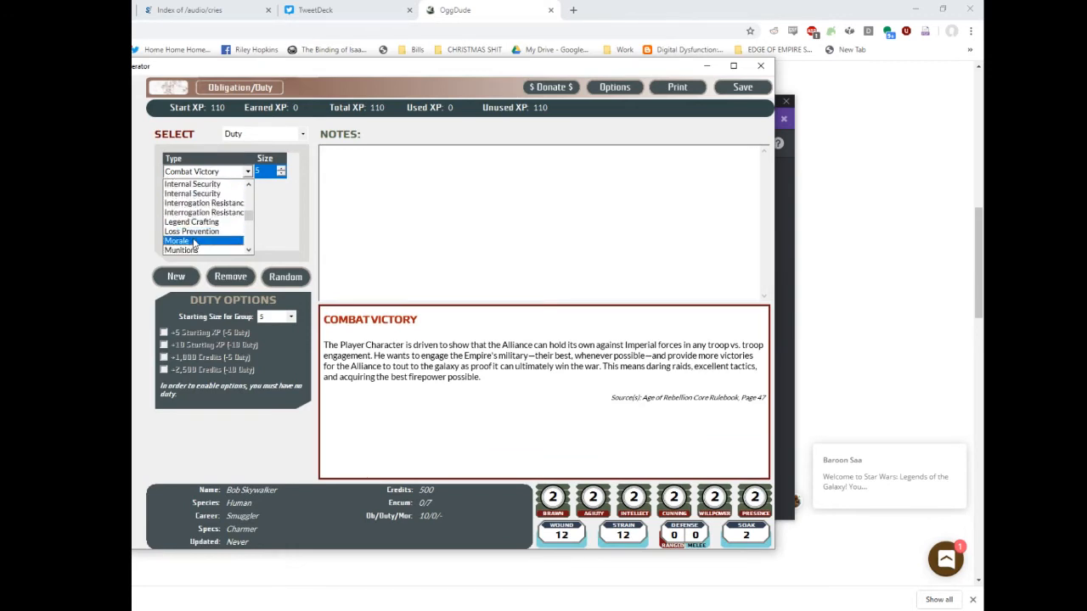
scroll(199, 243, "down", 4)
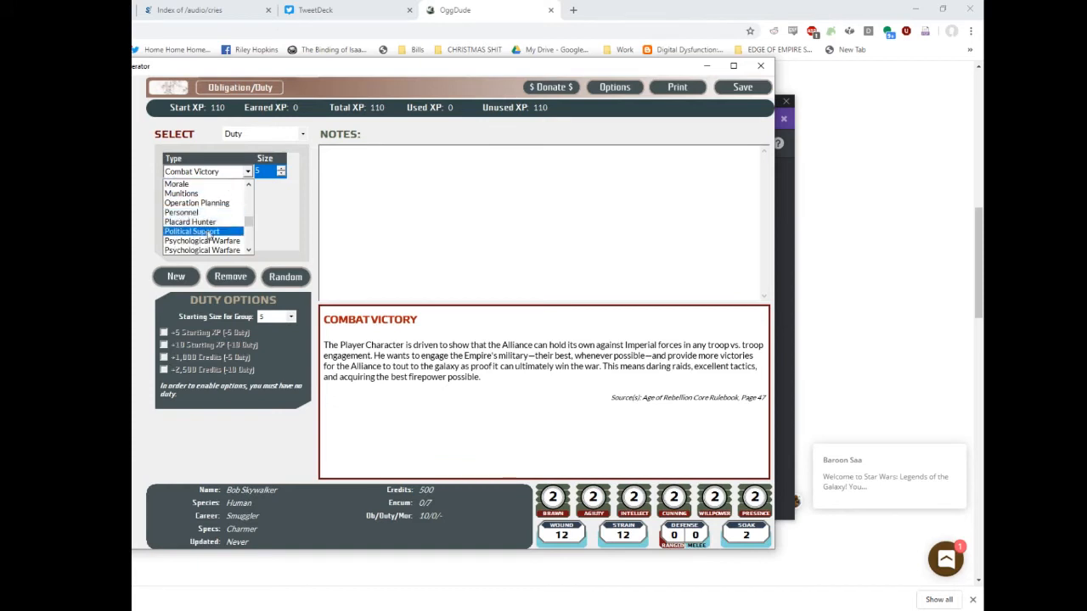
left_click(214, 235)
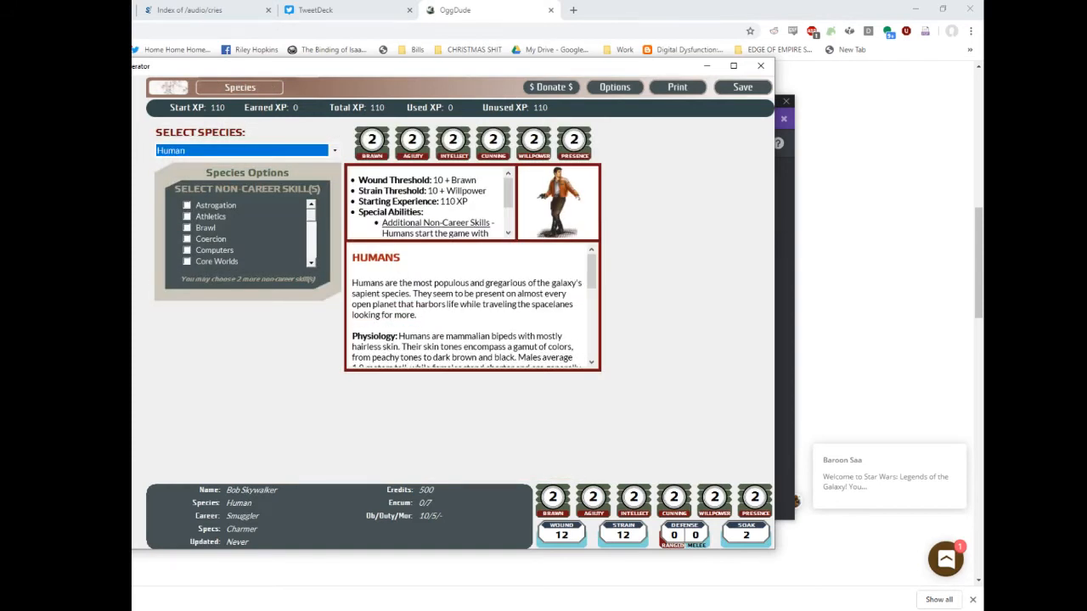
Step: Look through the available species and set the character's species to Geonosian
left_click(279, 151)
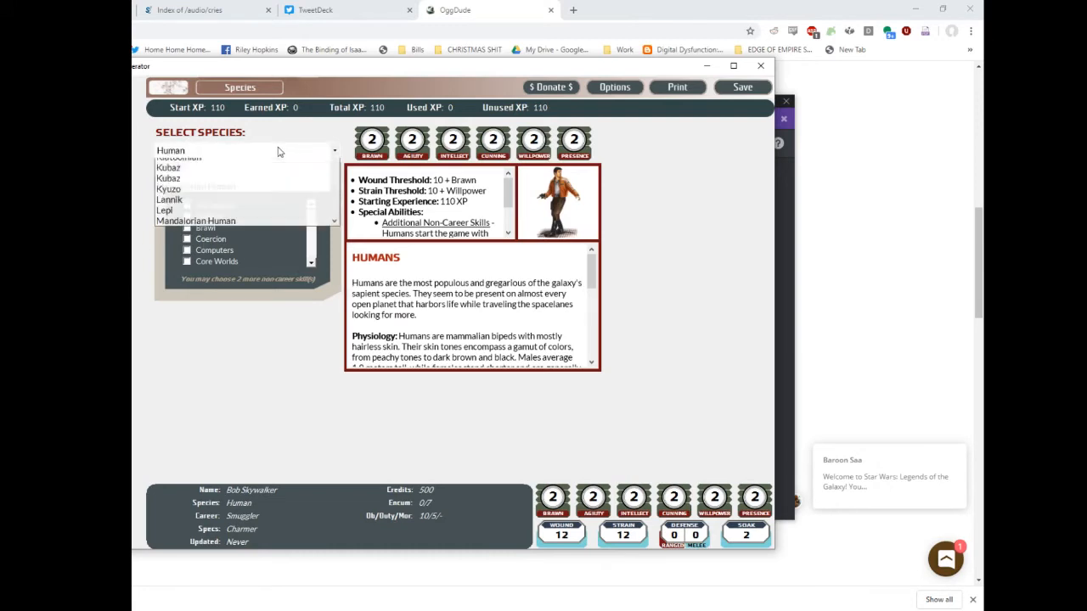
scroll(289, 221, "down", 4)
scroll(287, 233, "down", 9)
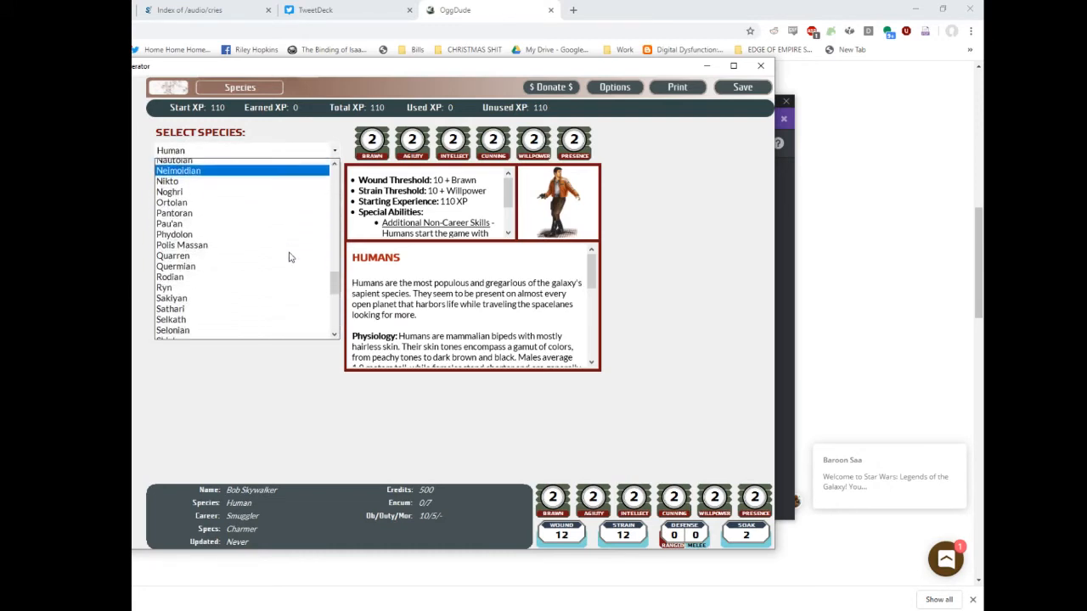
scroll(309, 305, "down", 6)
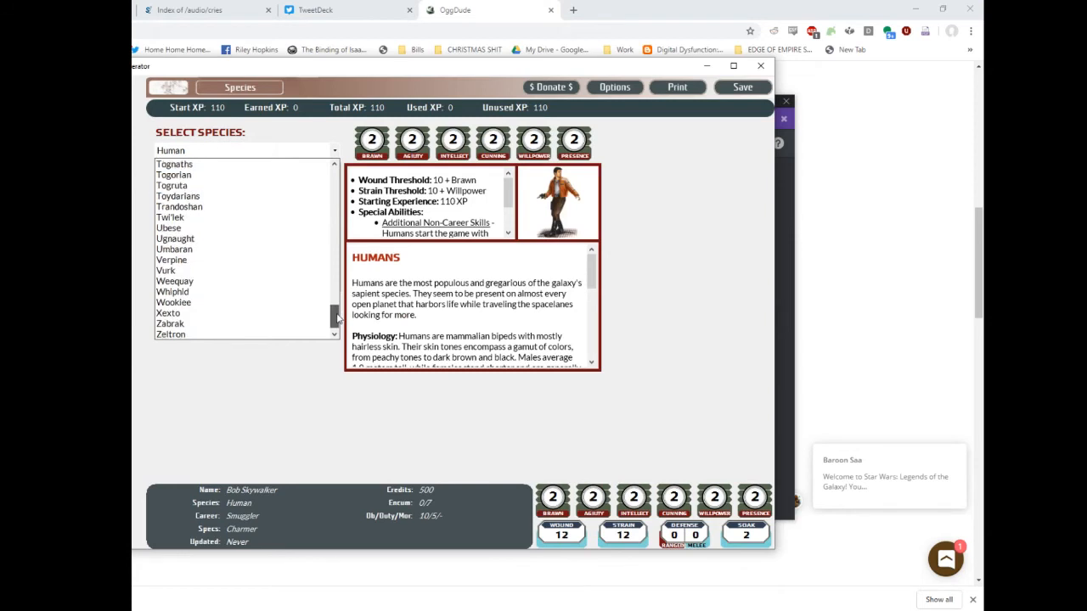
scroll(267, 250, "up", 15)
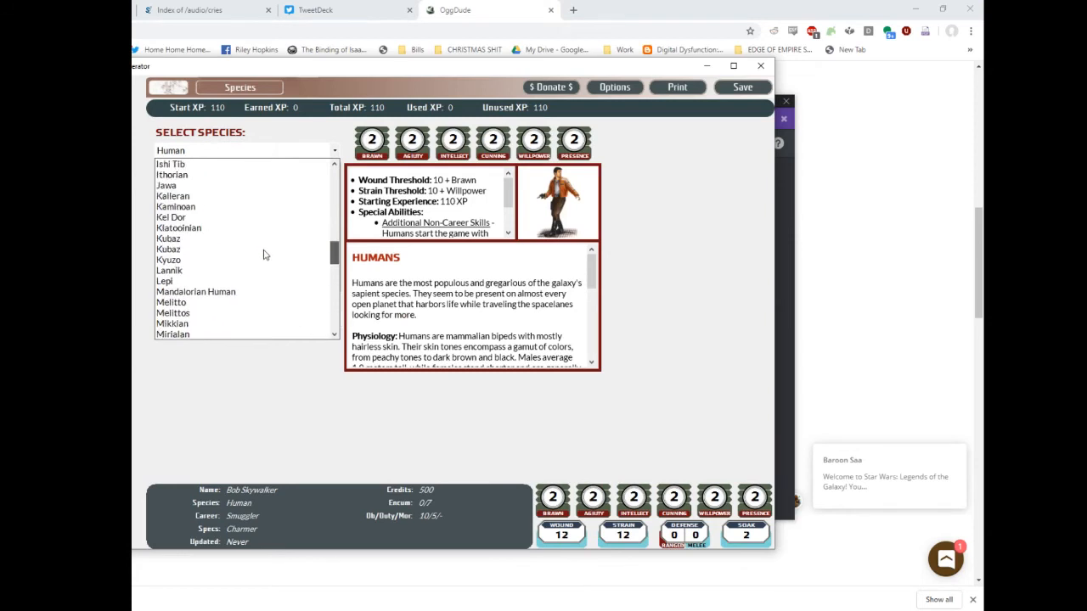
scroll(259, 253, "down", 5)
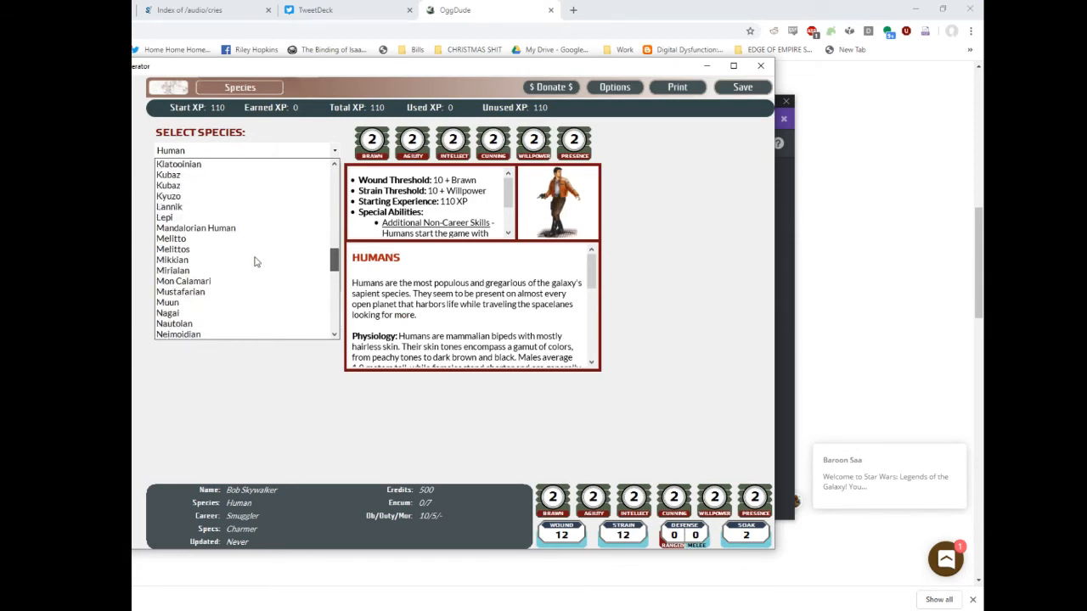
scroll(258, 254, "up", 4)
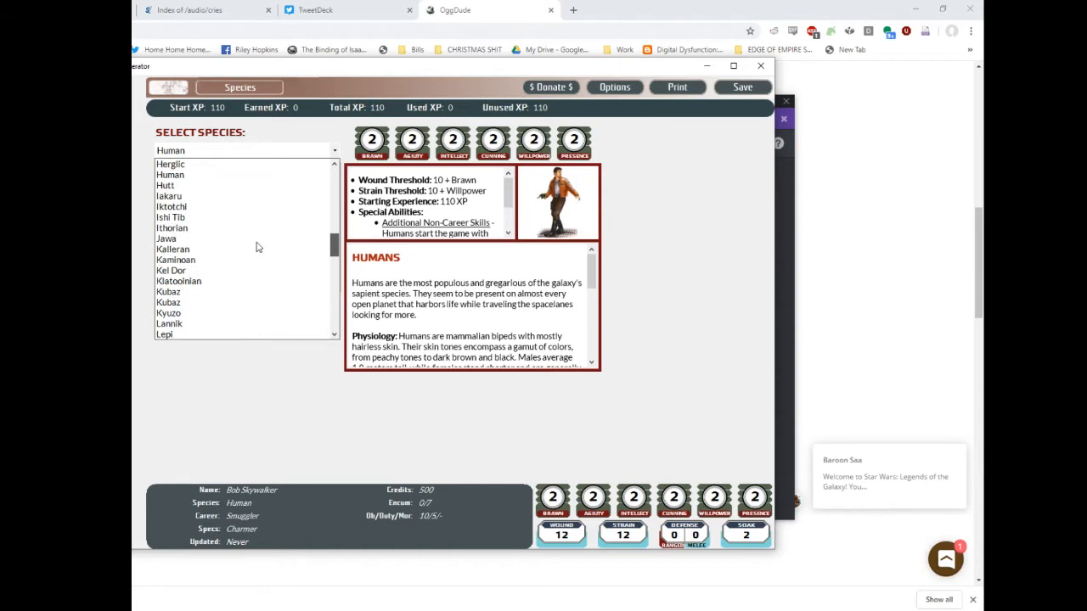
scroll(257, 247, "up", 3)
left_click(221, 204)
Step: Step through the species that follow Geonosian and set the character's species to Gran
scroll(235, 252, "down", 1)
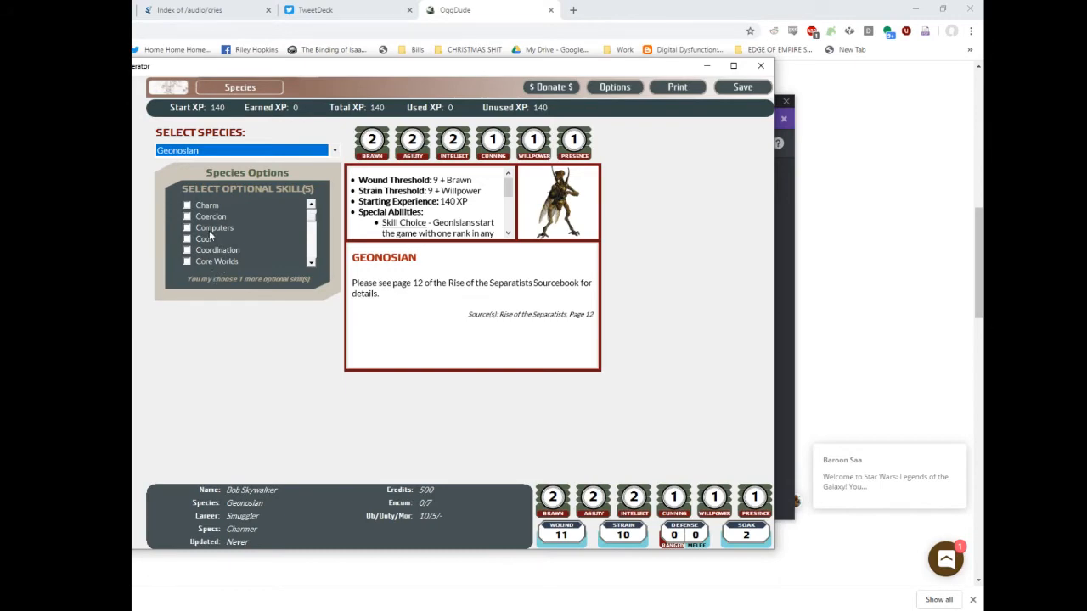
key("Down")
key("Down")
key("Down")
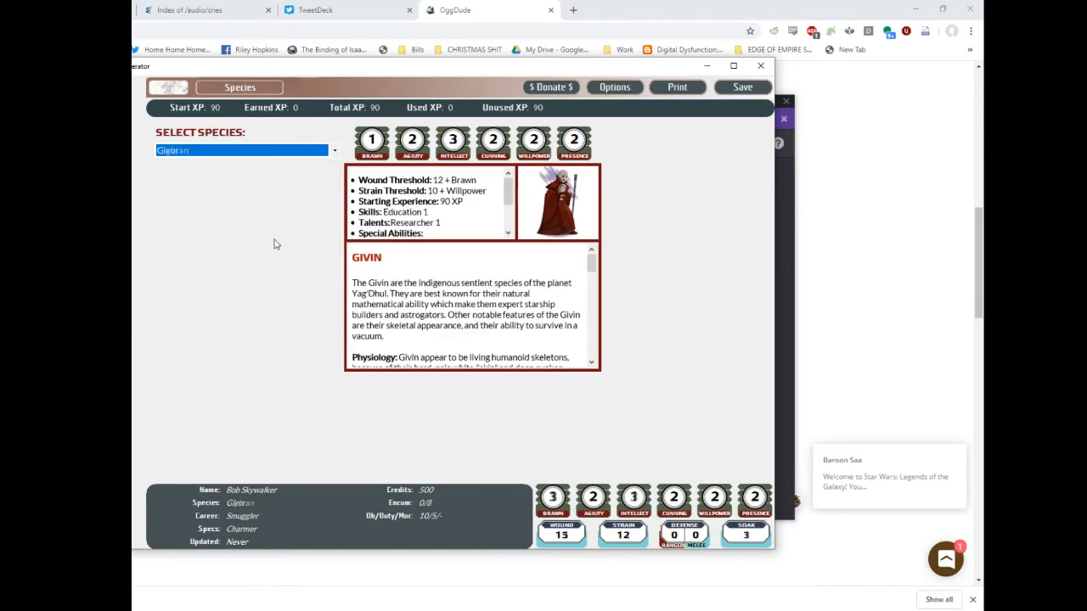
key("Down")
left_click(296, 257)
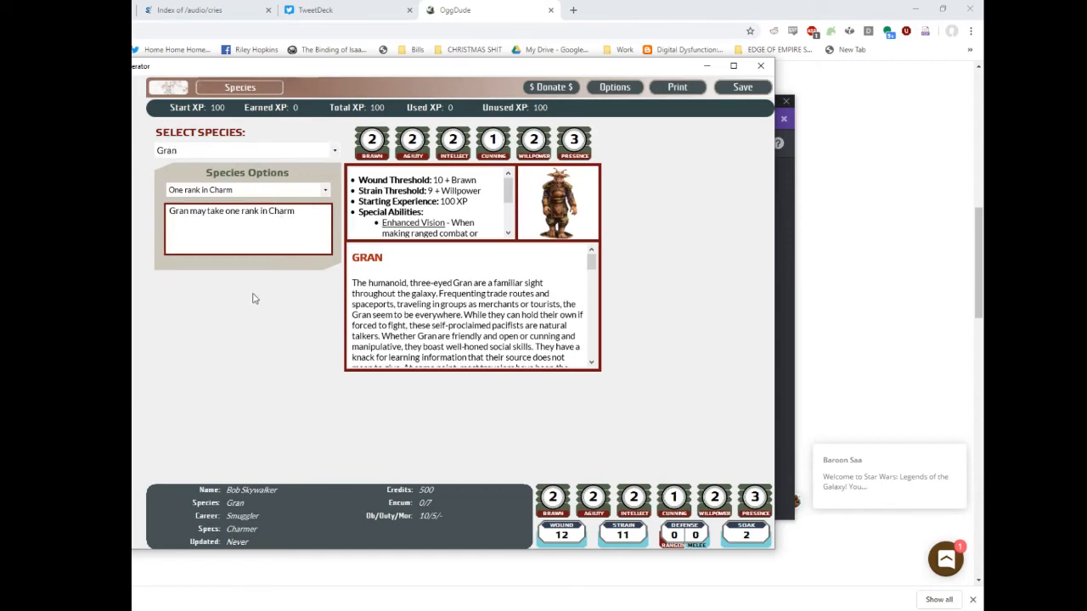
Step: Open the Career page and review the available careers and starting specializations, keeping Smuggler and Charmer
left_click(93, 203)
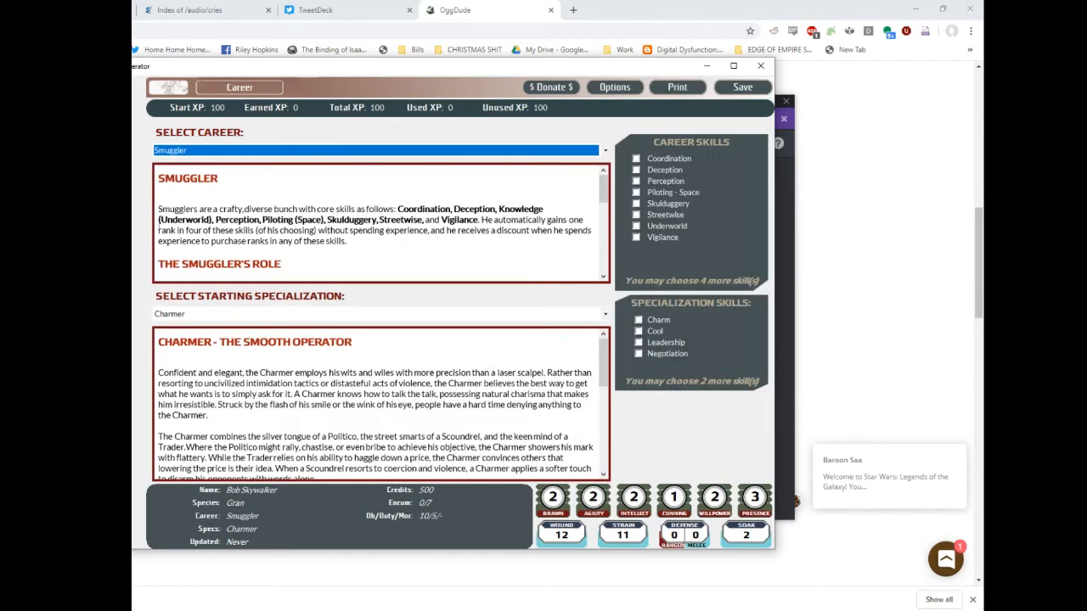
left_click(381, 152)
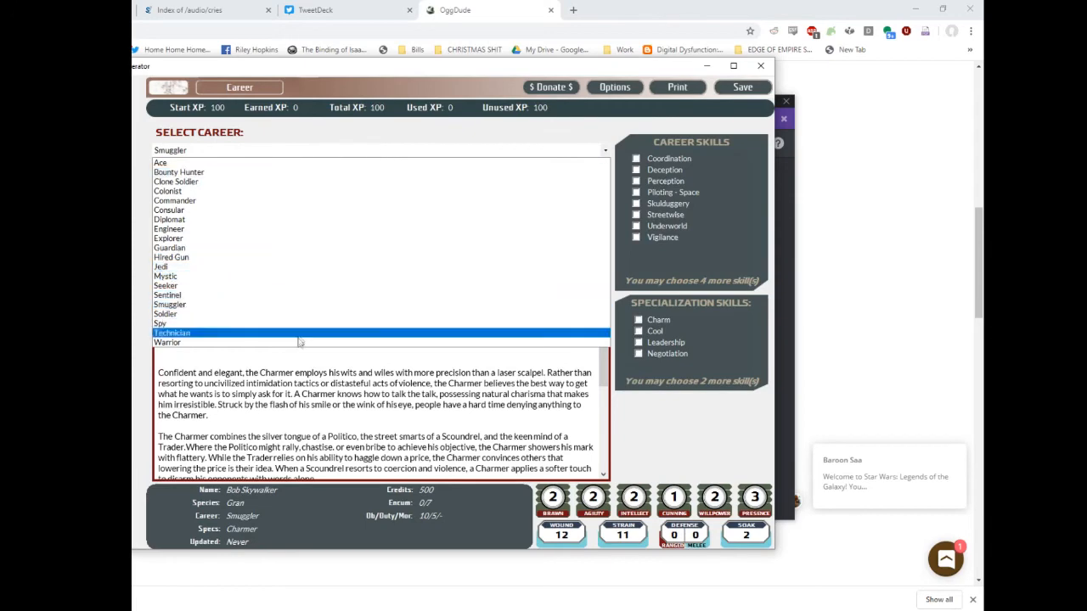
left_click(242, 304)
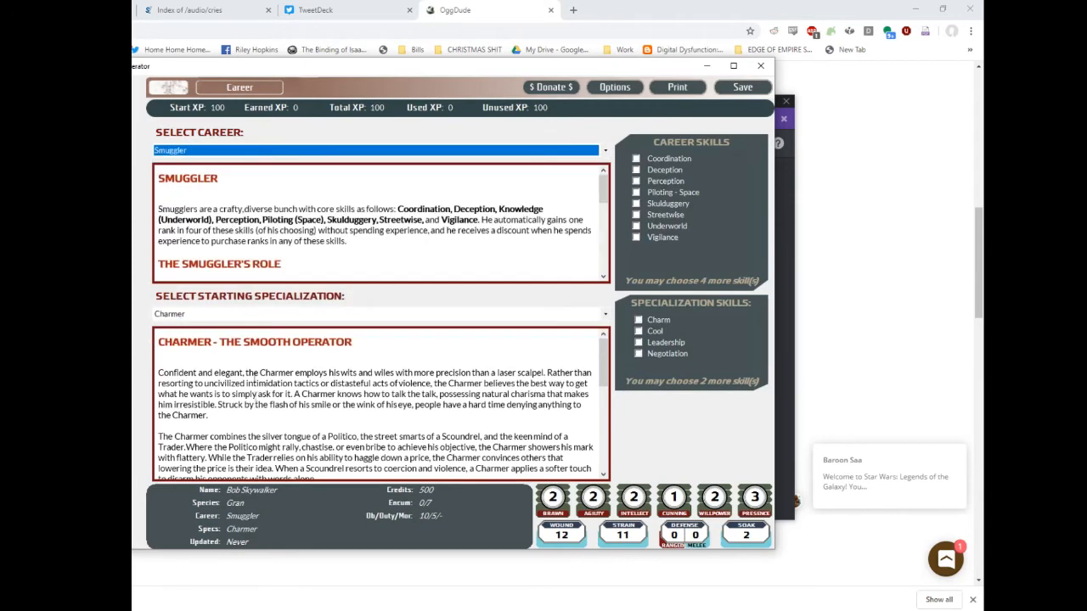
left_click(242, 313)
left_click(238, 327)
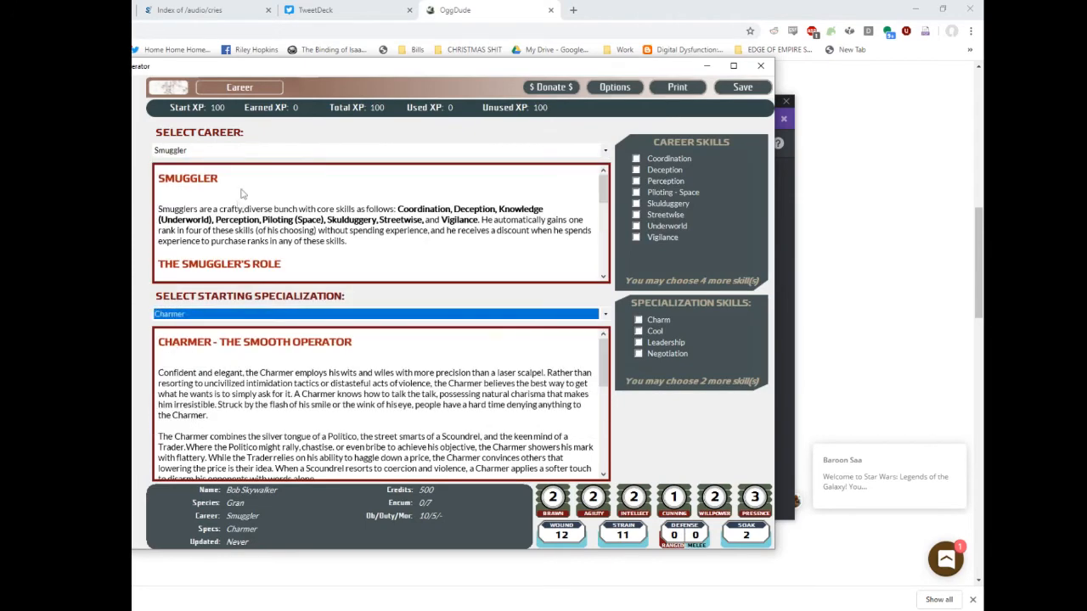
Step: Set the character's career to Clone Soldier and the starting specialization to Clone Pilot
left_click(247, 149)
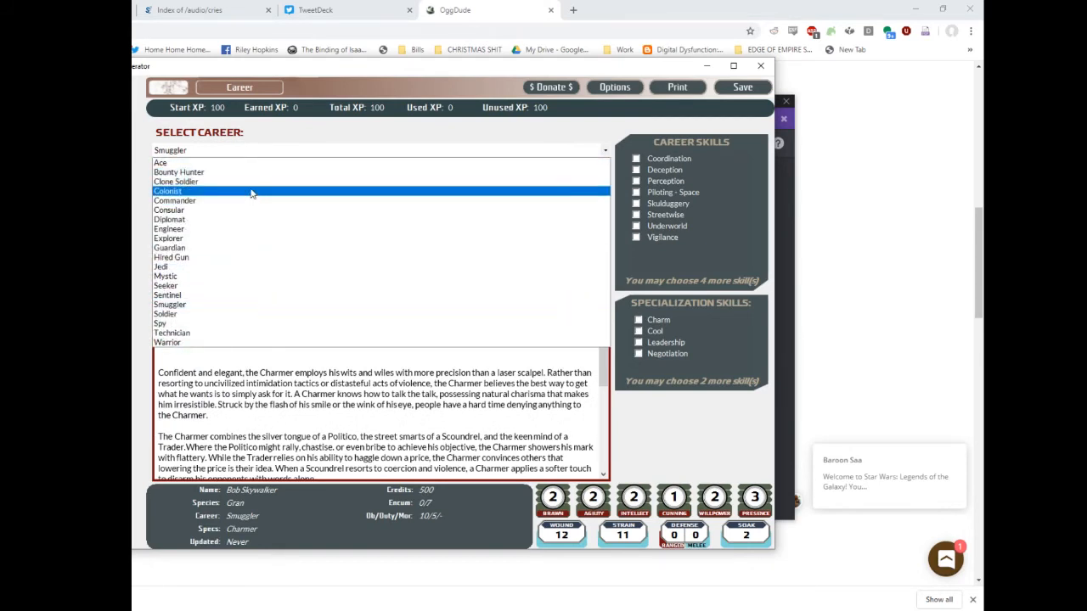
left_click(248, 182)
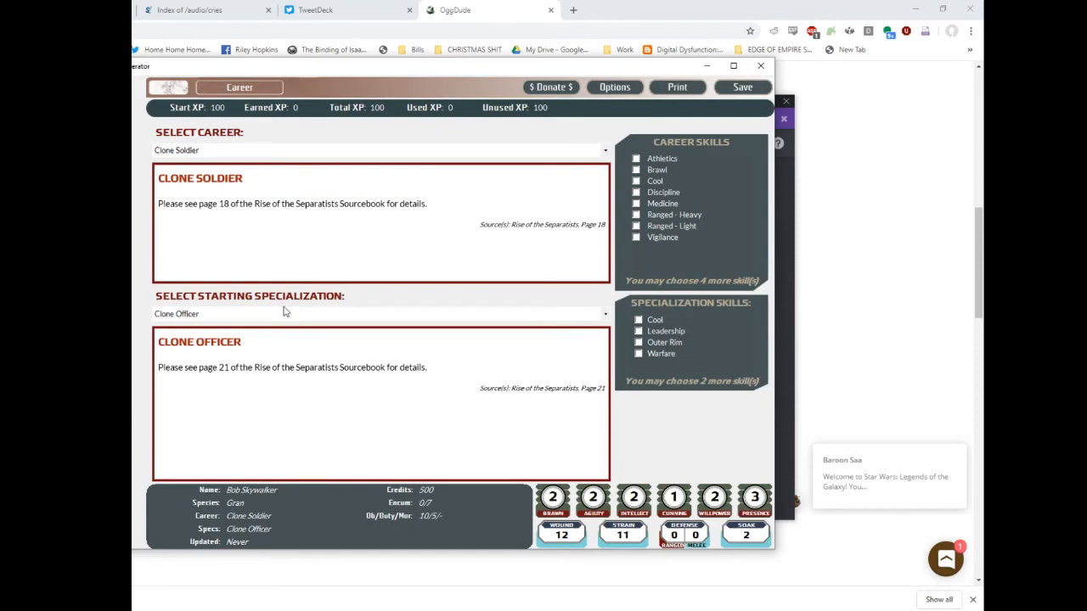
left_click(286, 314)
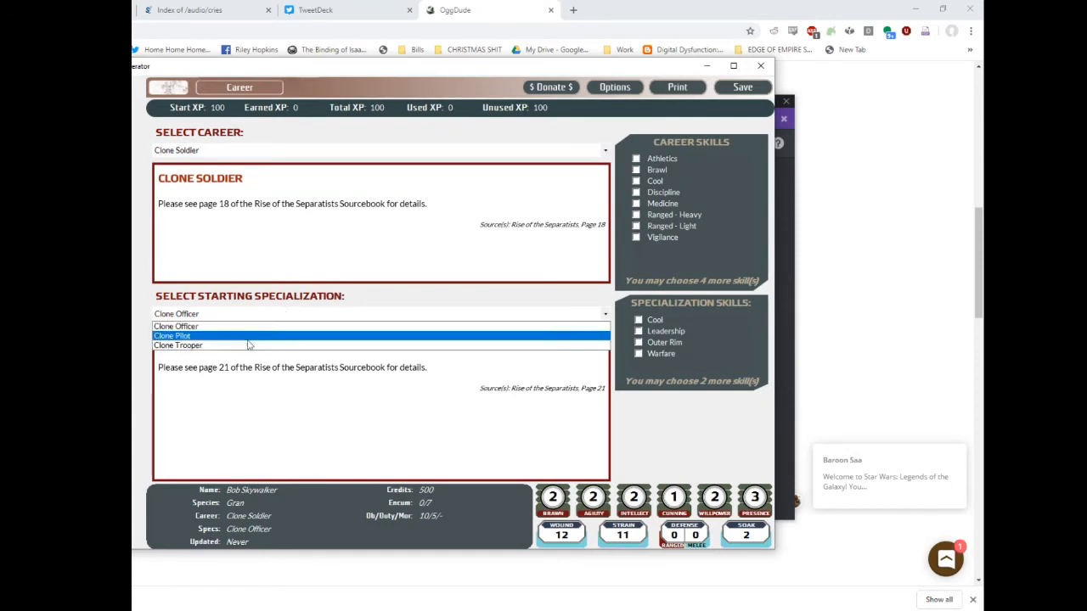
left_click(201, 337)
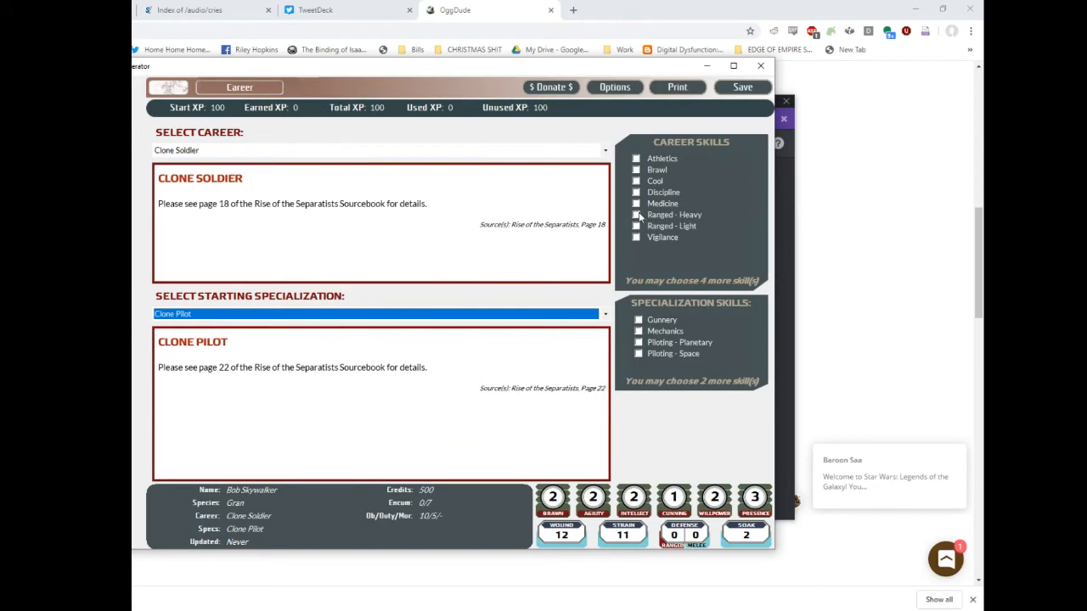
Step: Choose Ranged - Heavy, Ranged - Light and Vigilance as Clone Soldier career skills
left_click(637, 215)
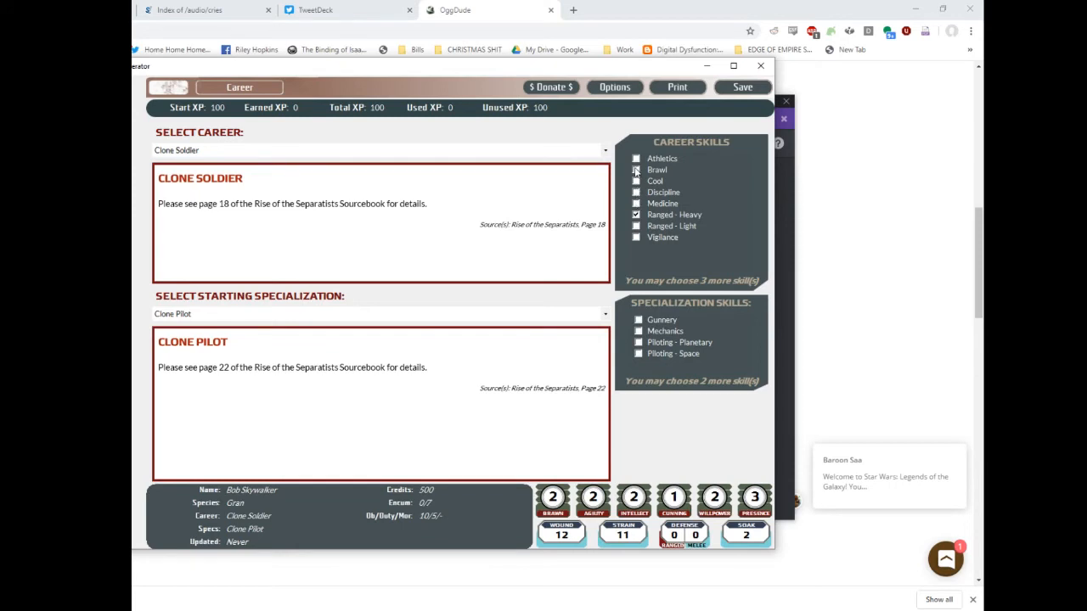
left_click(635, 226)
left_click(636, 236)
Step: Change the starting specialization to Clone Trooper with Ranged - Heavy and Gunnery skills, and add Cool as the fourth career skill
left_click(539, 314)
left_click(267, 347)
left_click(638, 342)
left_click(639, 319)
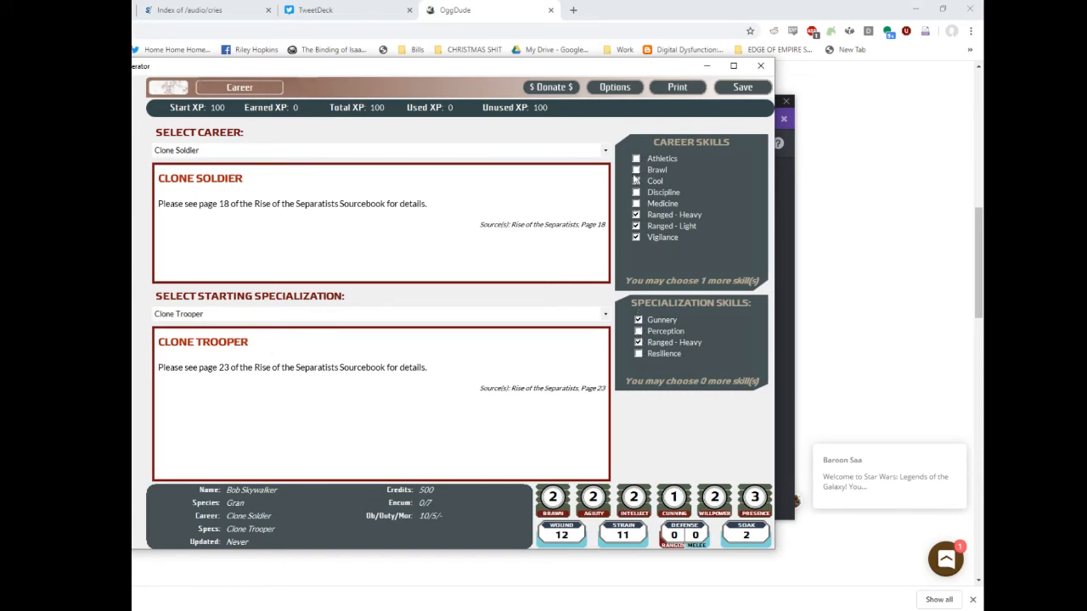
left_click(636, 181)
Step: On the Characteristics page, spend the starting experience to raise Presence to 4, Agility to 3 and Brawn to 3
left_click(134, 259)
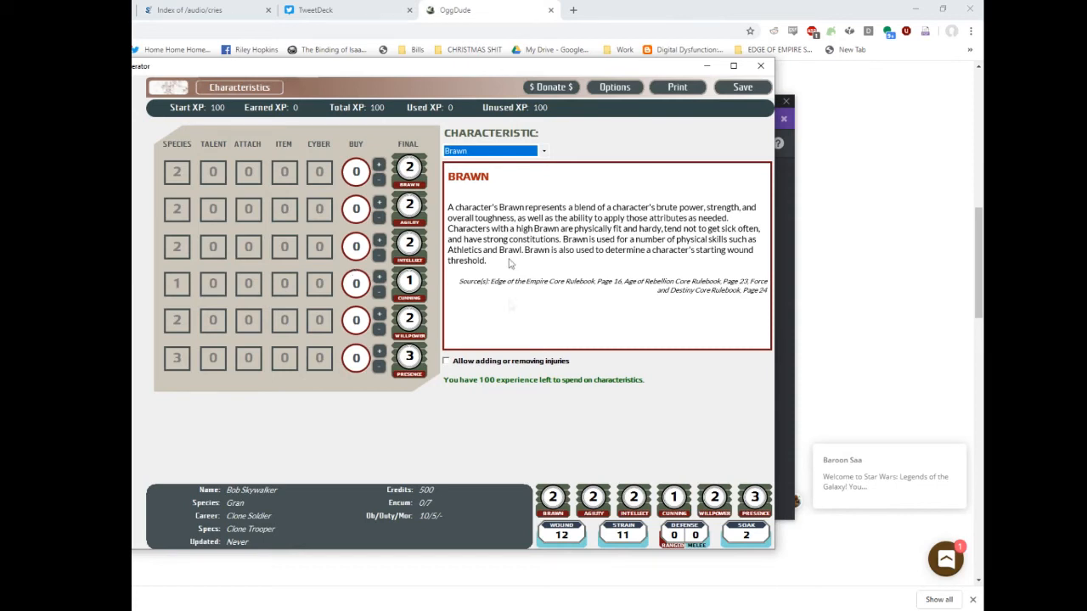
left_click(466, 258)
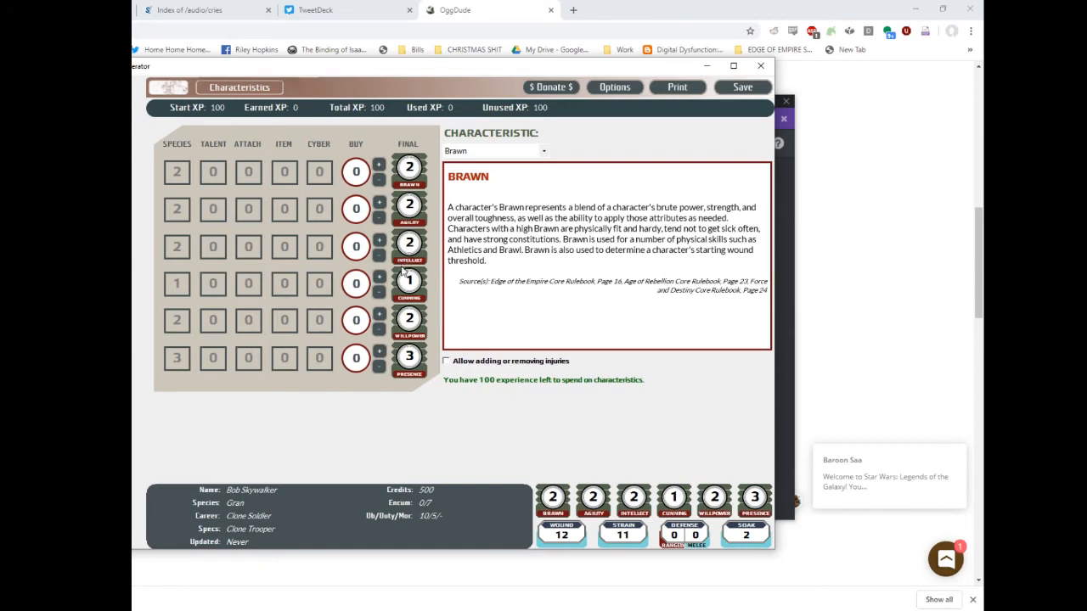
left_click(379, 351)
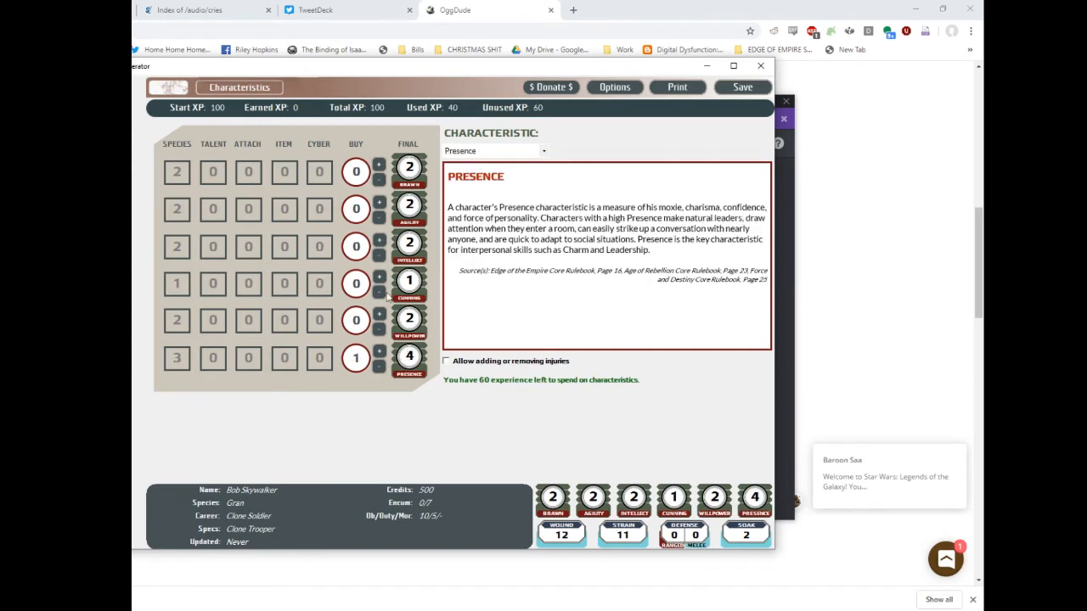
left_click(379, 204)
left_click(378, 164)
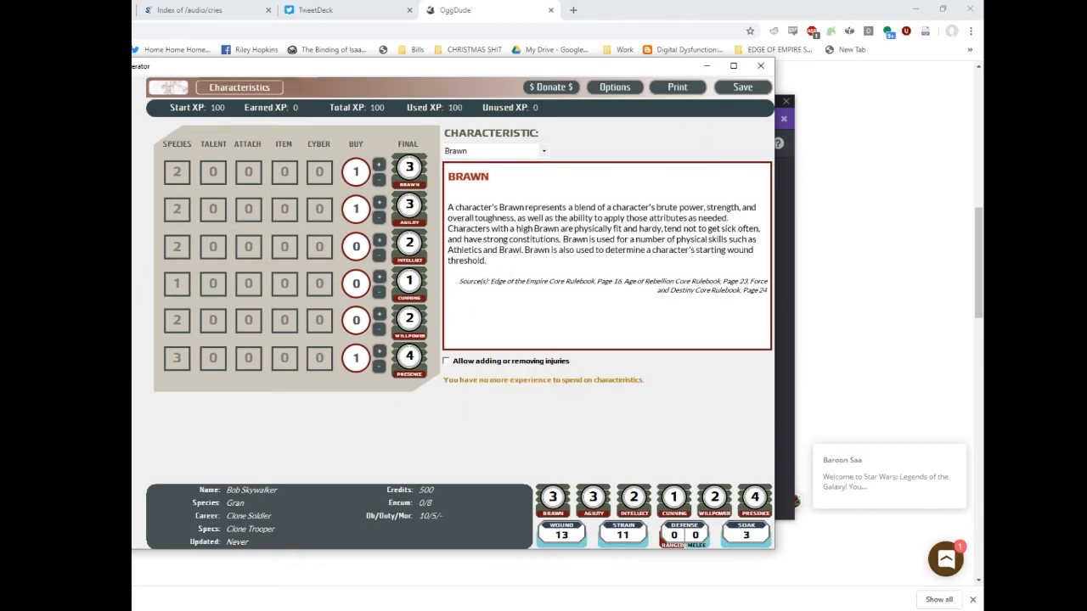
Step: Open the Specializations page and look through the Clone Trooper talent tree
left_click(127, 280)
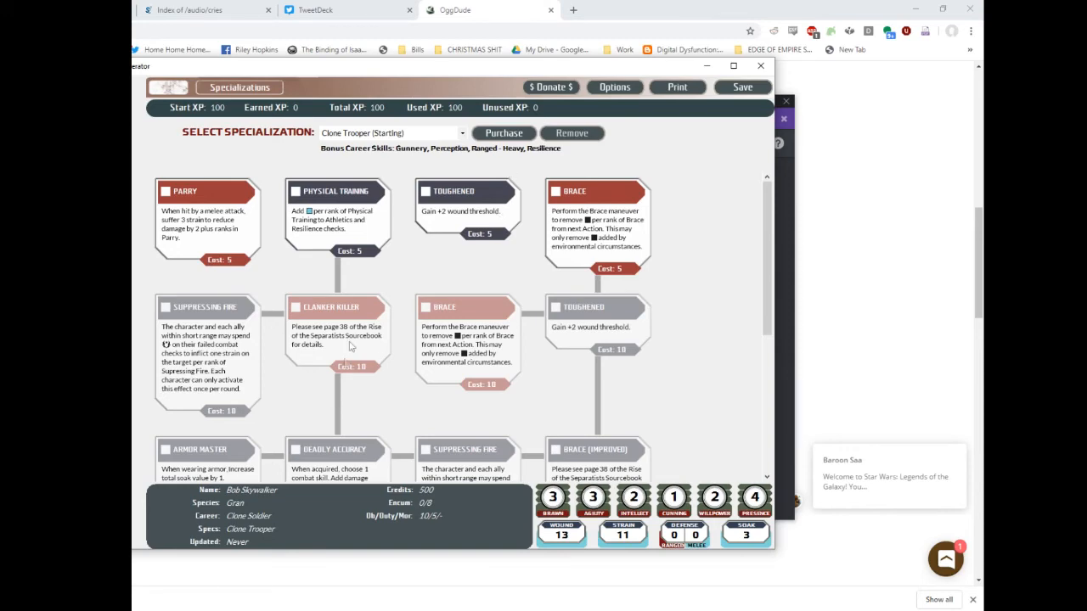
scroll(348, 365, "down", 3)
scroll(391, 330, "up", 5)
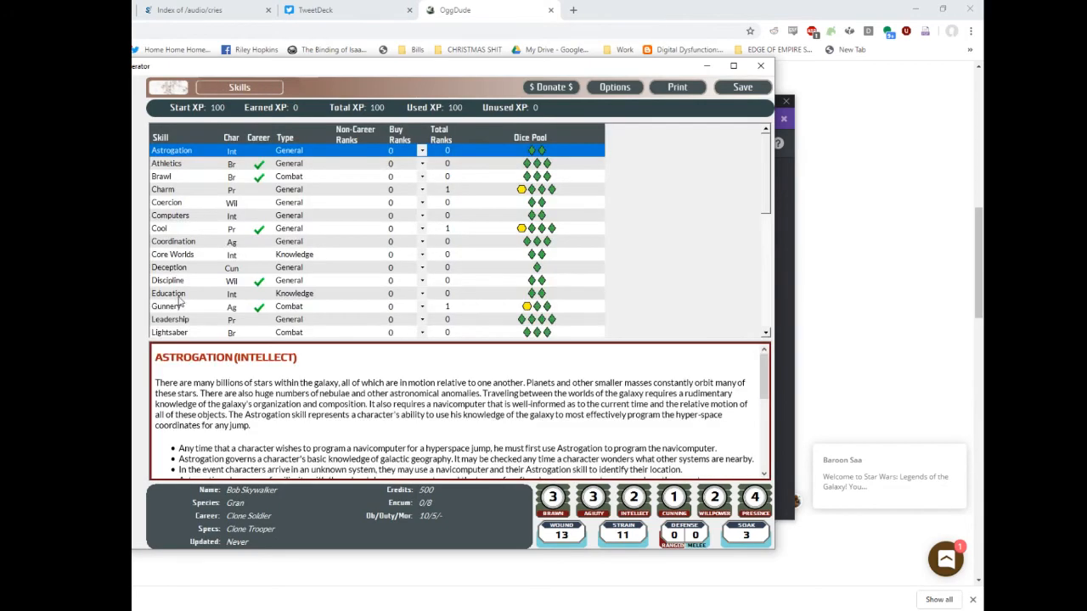
Step: Review the Skills page sorted by dice pool from strongest to weakest, and view the Negotiation and Cool entries
scroll(352, 211, "down", 2)
scroll(396, 205, "up", 2)
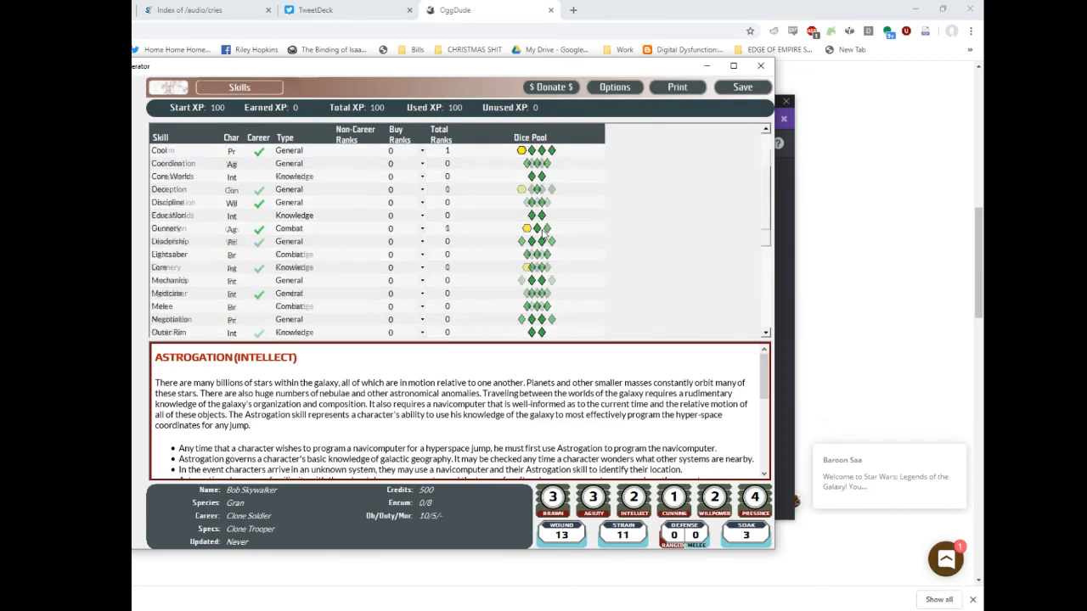
left_click(536, 137)
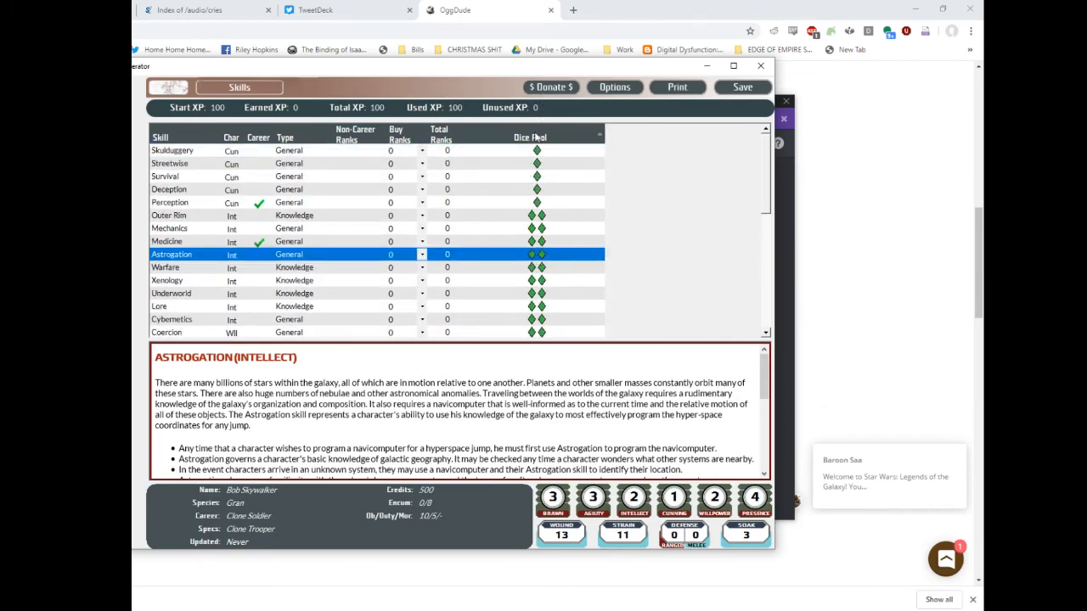
left_click(536, 137)
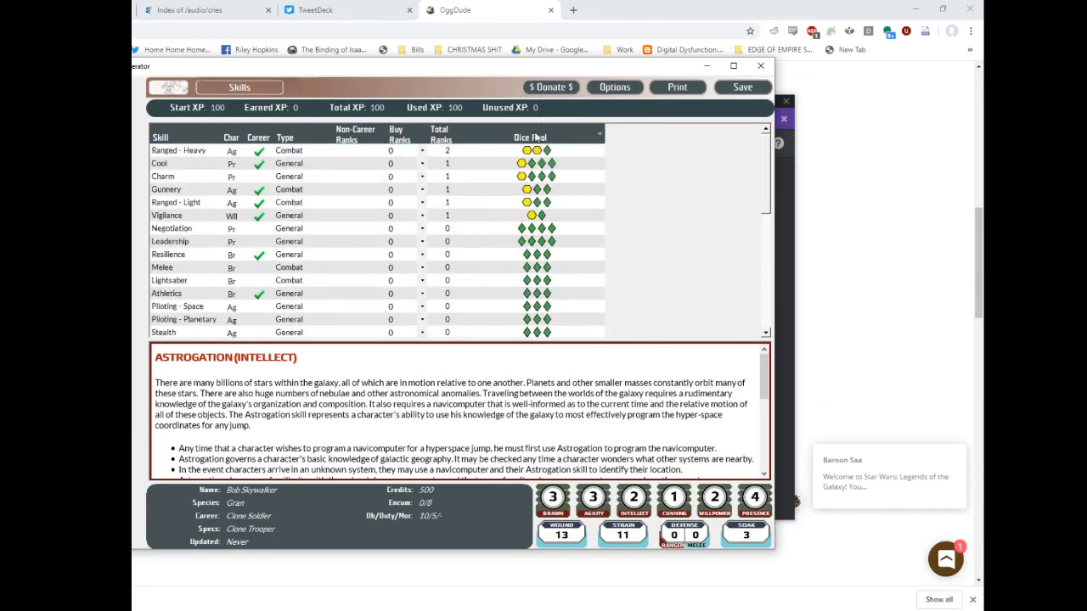
left_click(537, 230)
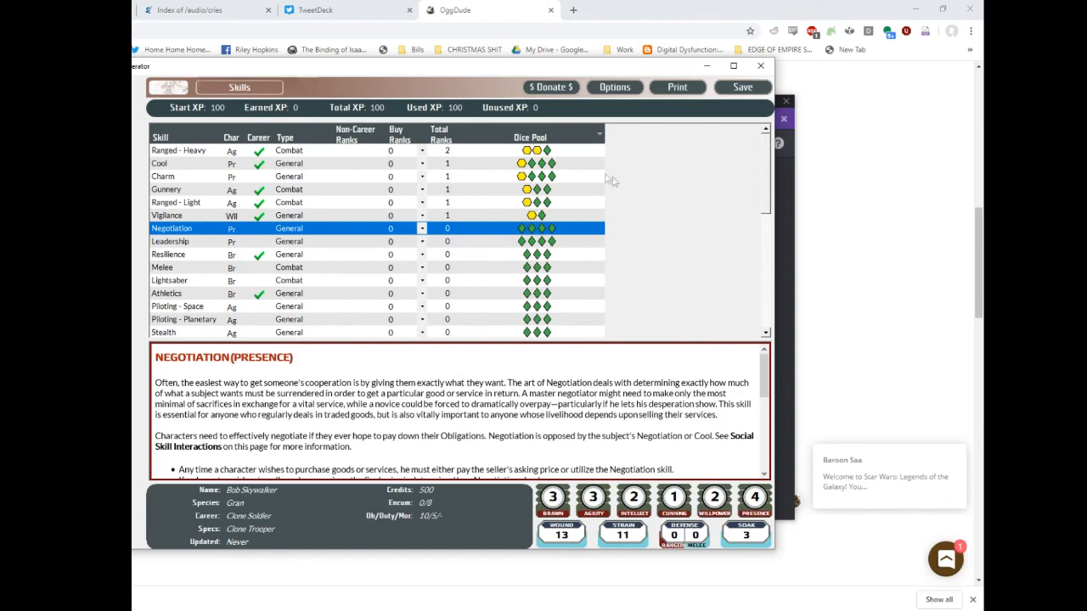
left_click(518, 166)
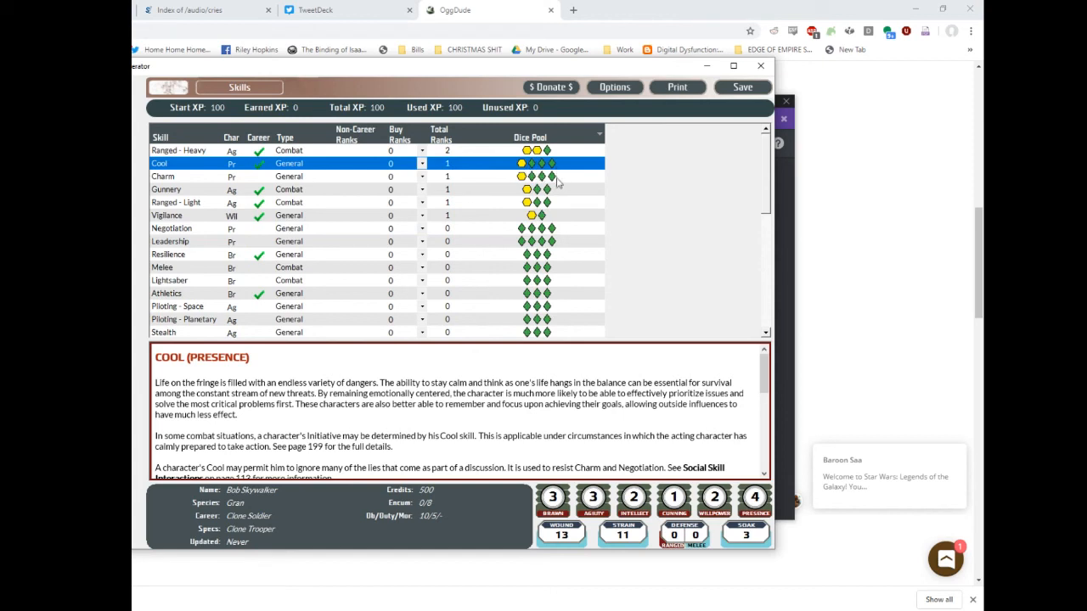
mouse_move(522, 237)
Step: Check the Equipment page, and set the character's total credits to 1500 on the Description page
left_click(102, 309)
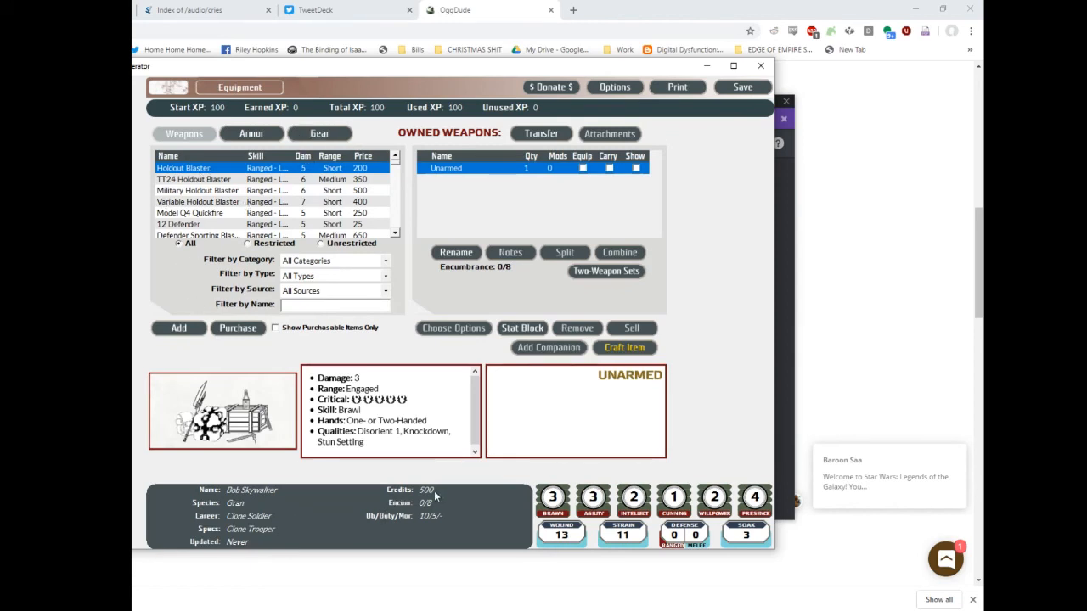
left_click(119, 170)
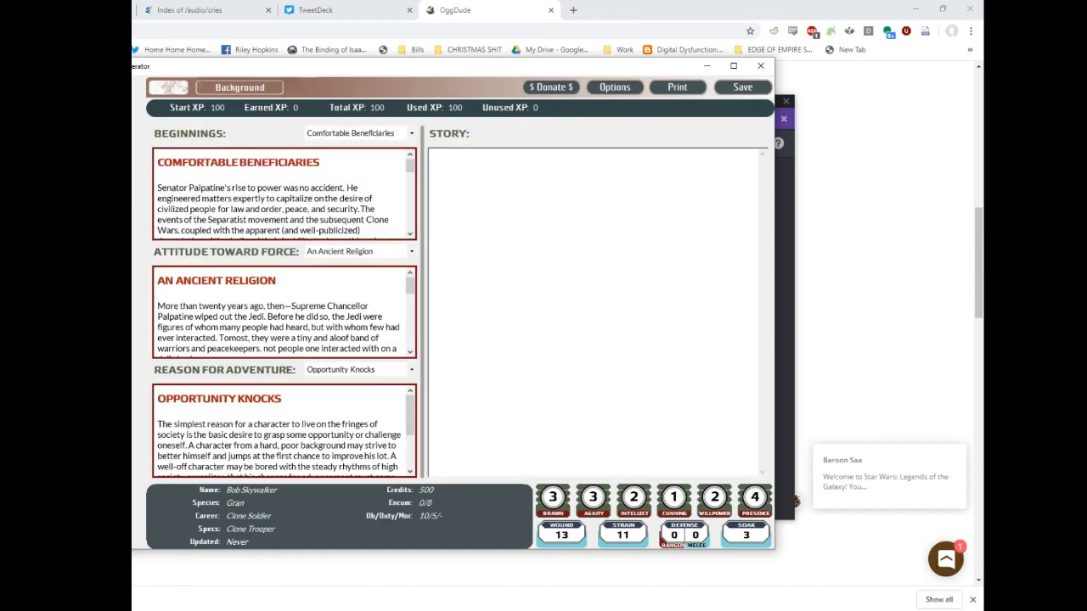
left_click(119, 151)
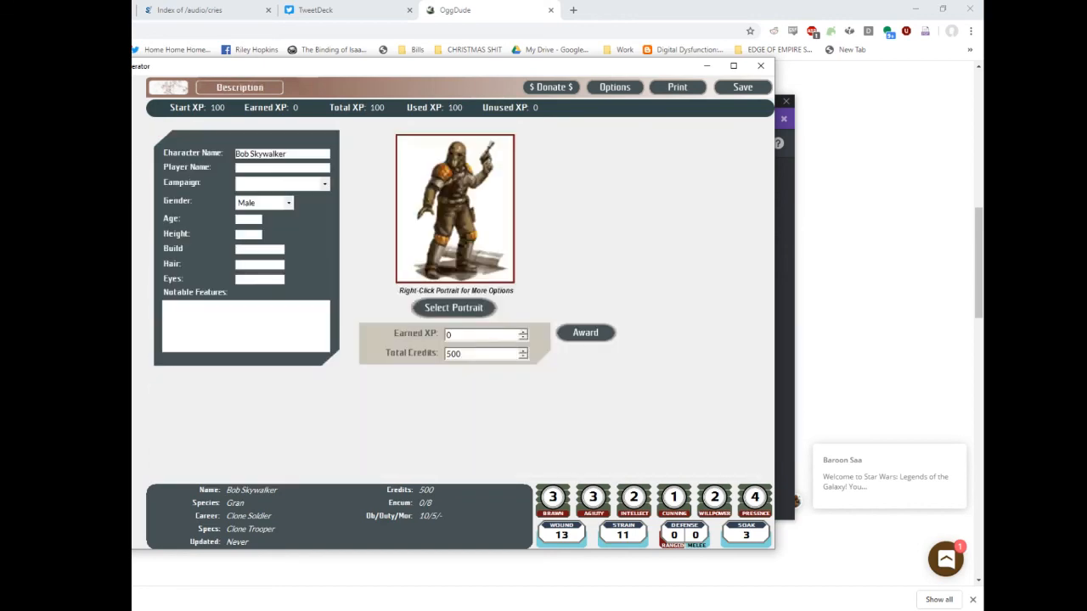
double_click(470, 355)
type("1500")
left_click(315, 322)
Step: Return to the Equipment page and examine the stats of the TT24 Holdout Blaster
left_click(127, 391)
left_click(224, 181)
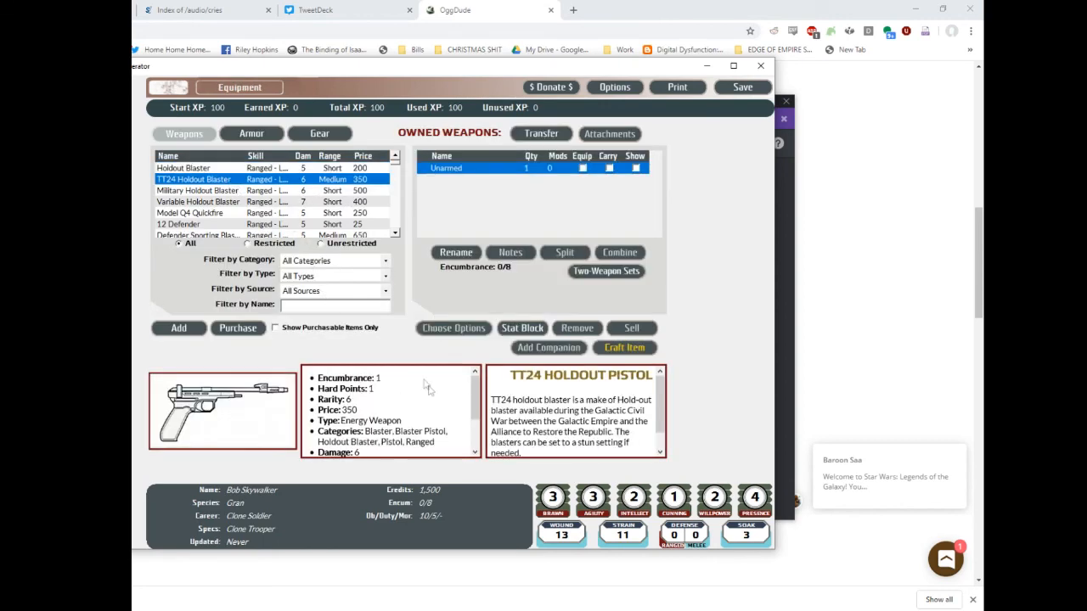
scroll(456, 420, "down", 3)
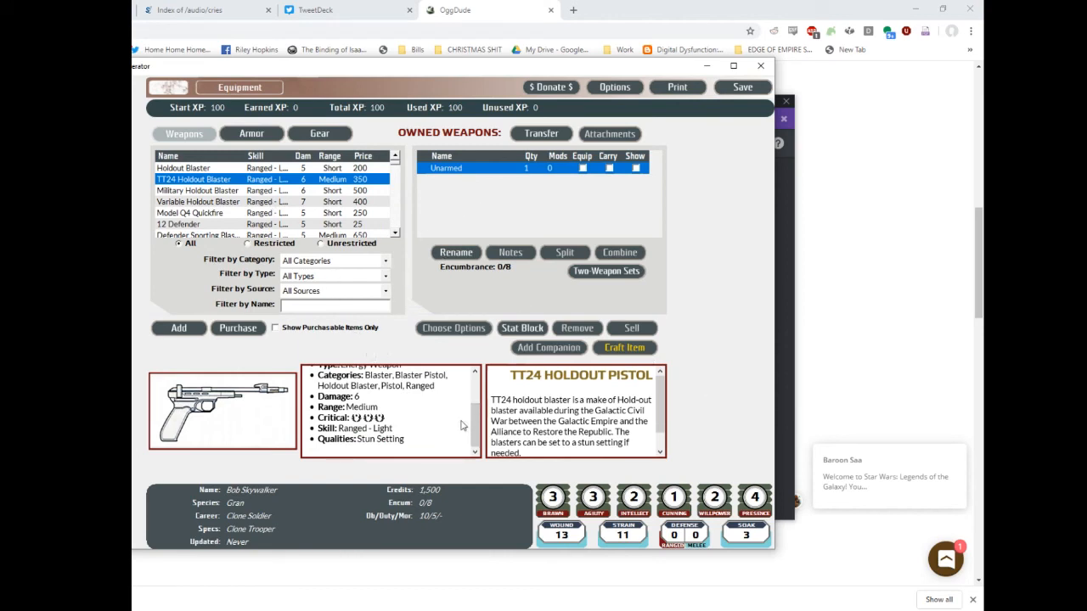
scroll(460, 426, "up", 3)
scroll(459, 426, "down", 3)
scroll(459, 425, "up", 3)
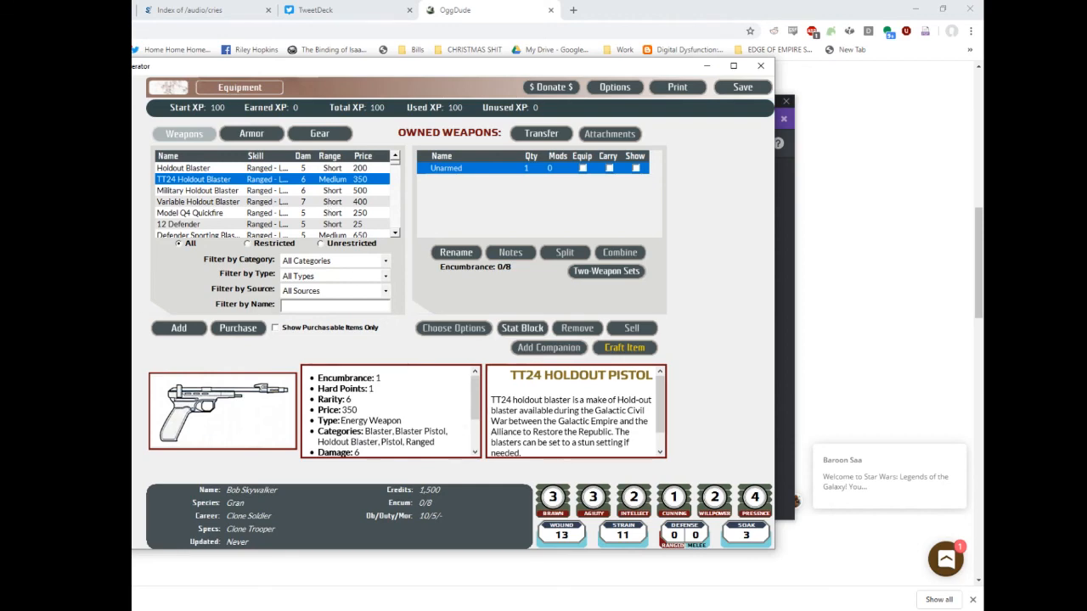
Step: Look through the remaining character pages from Vehicles to Rewards
left_click(93, 408)
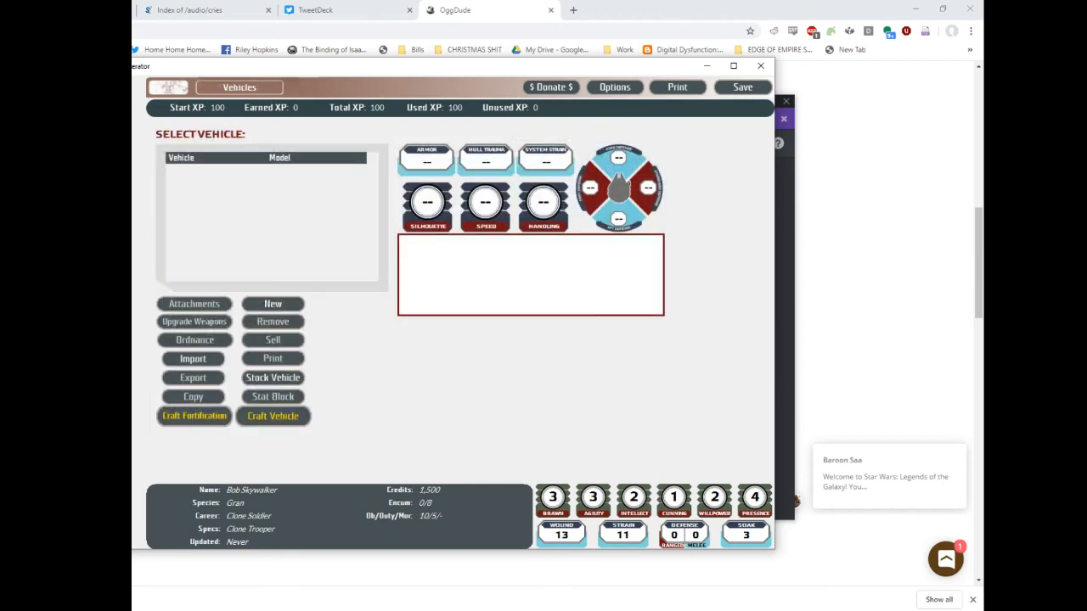
left_click(94, 427)
left_click(93, 446)
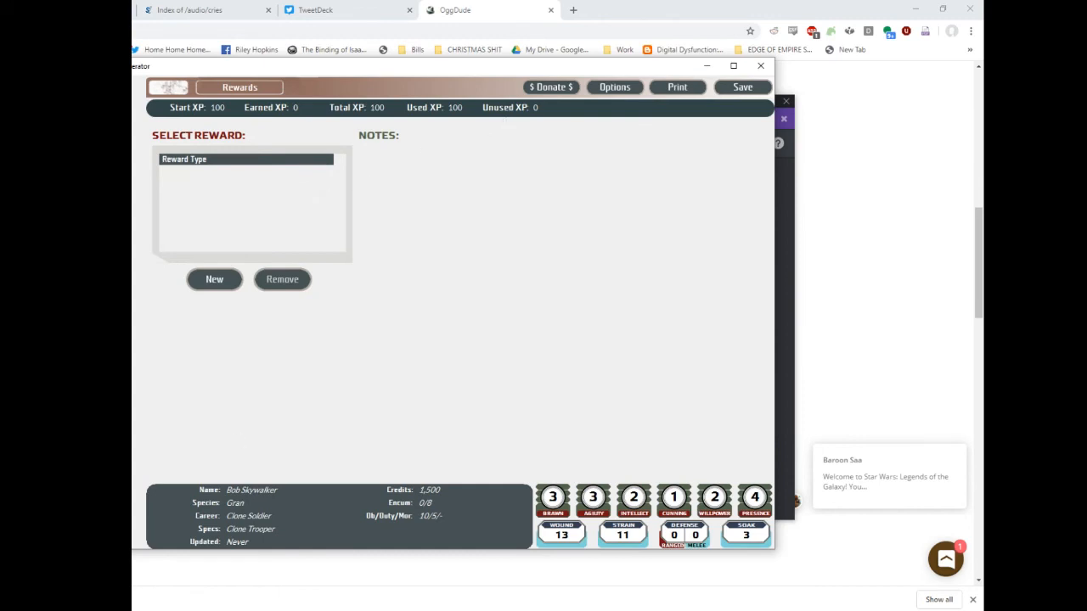
mouse_move(181, 610)
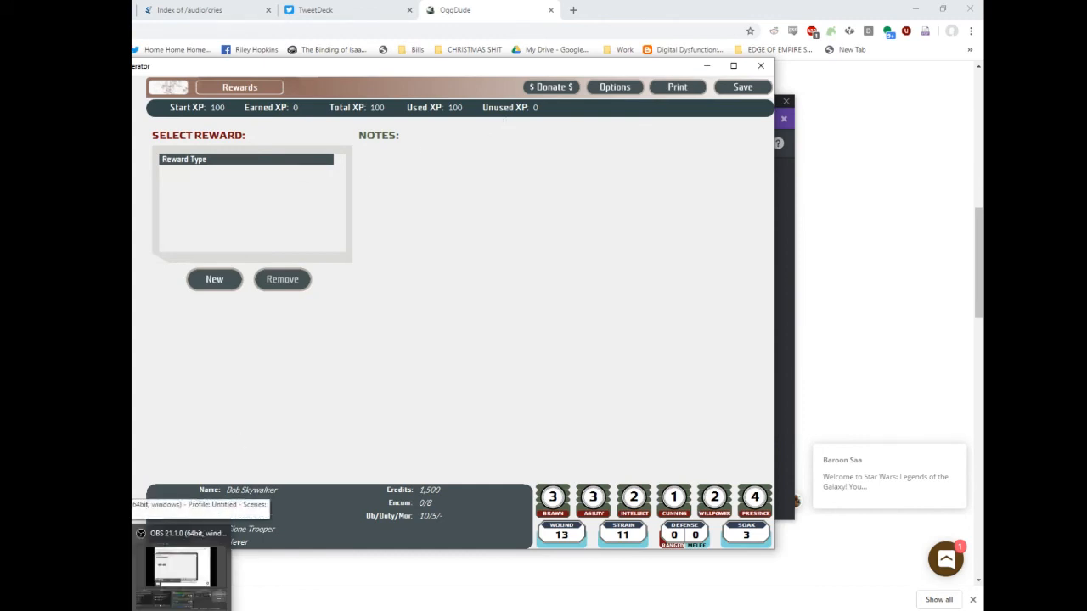
left_click(180, 565)
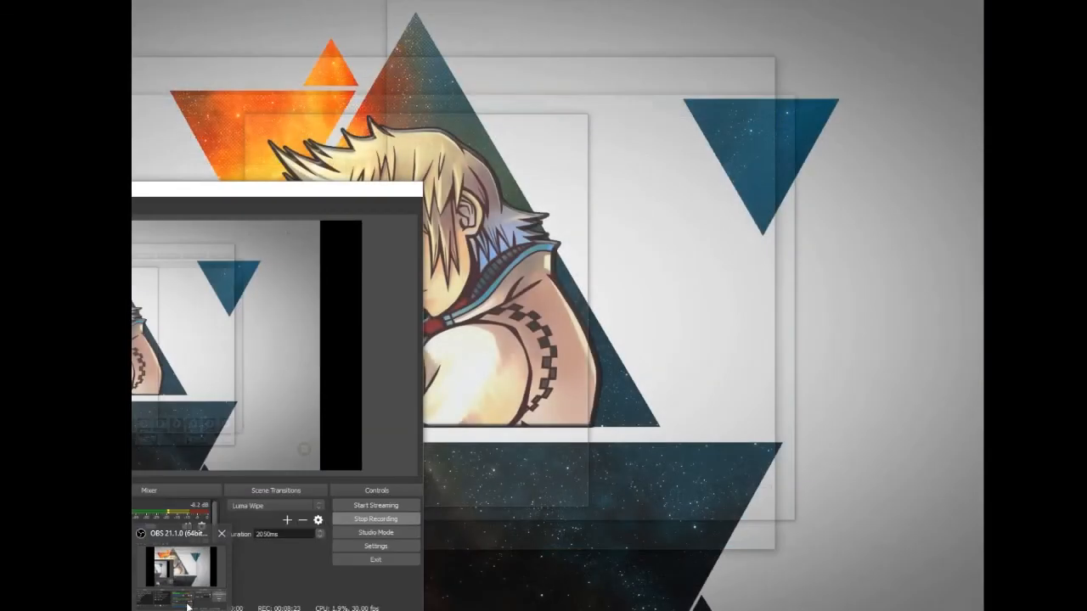